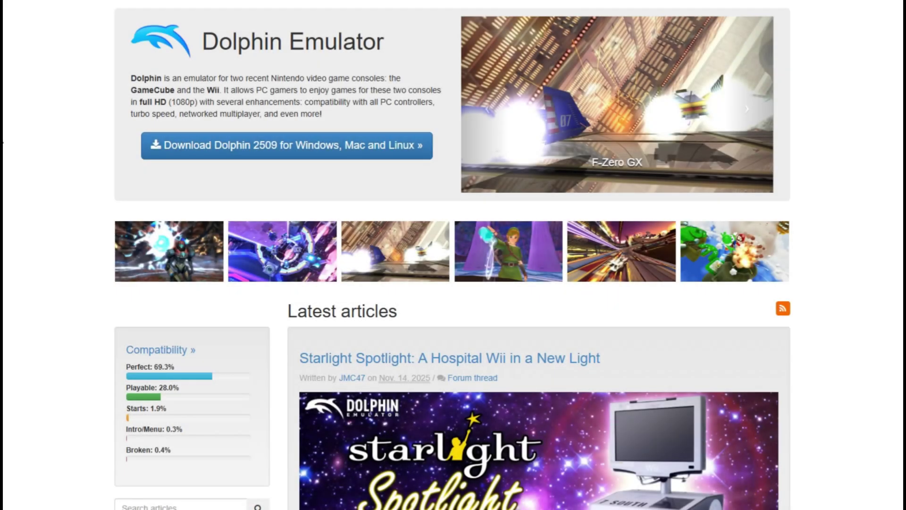
Download the Windows x64 build of Dolphin 2509 and transfer the dolphin-2509-x64 archive from Downloads to the desktop
click(272, 157)
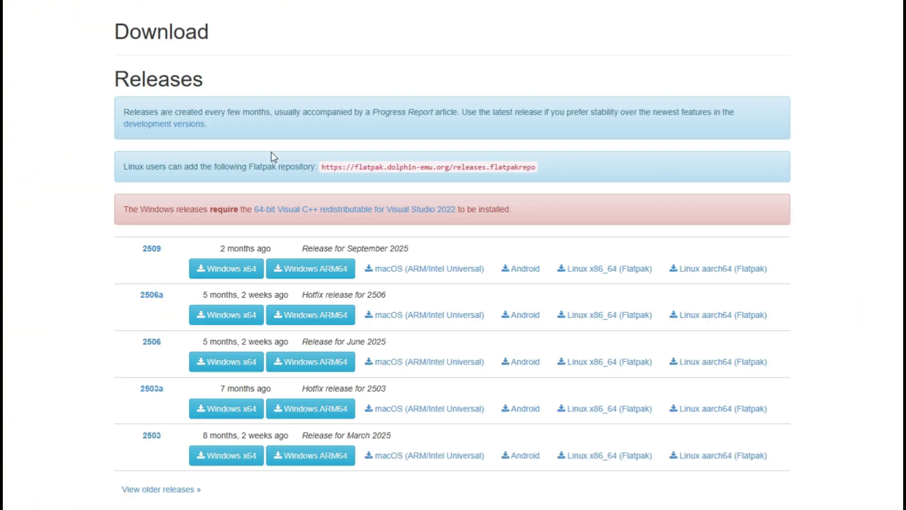
click(230, 273)
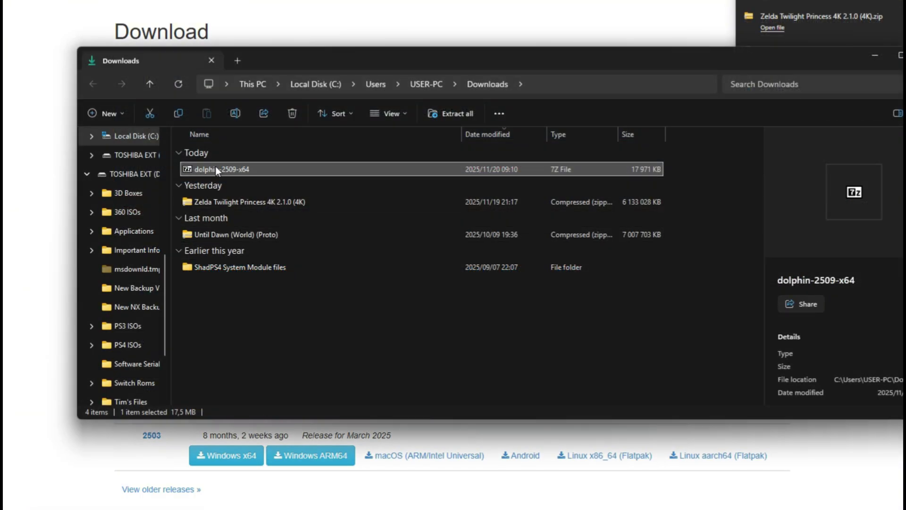
right_click(216, 166)
click(240, 181)
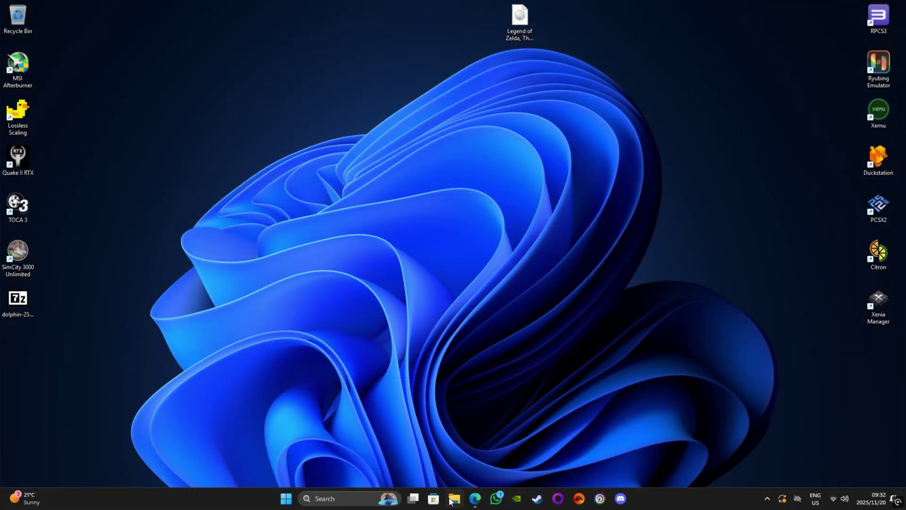
Extract the Dolphin-x64 folder from the desktop archive to the root of Local Disk (C:), and close the archive
click(453, 498)
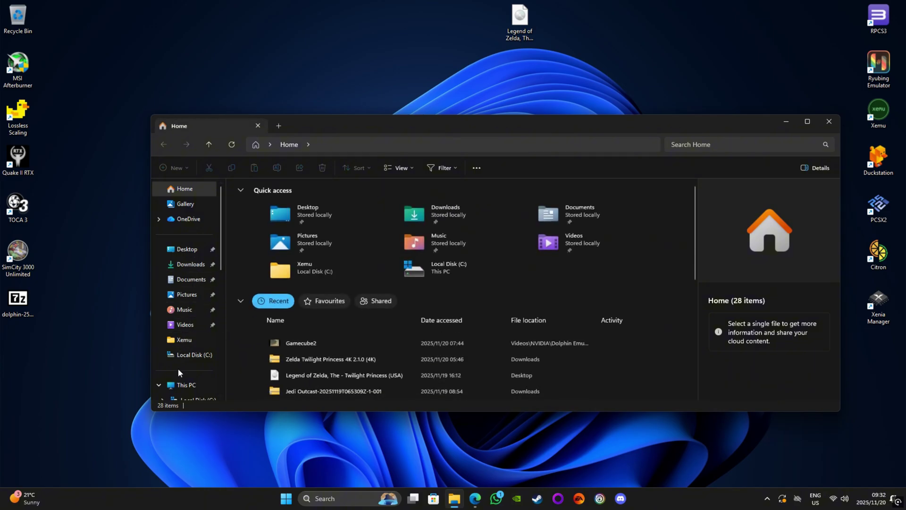
scroll(175, 388, down, 2)
click(183, 353)
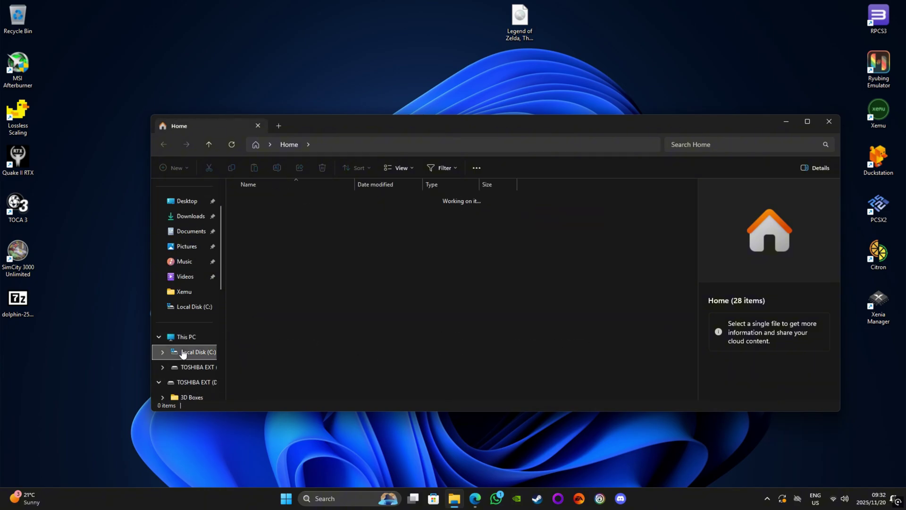
double_click(22, 303)
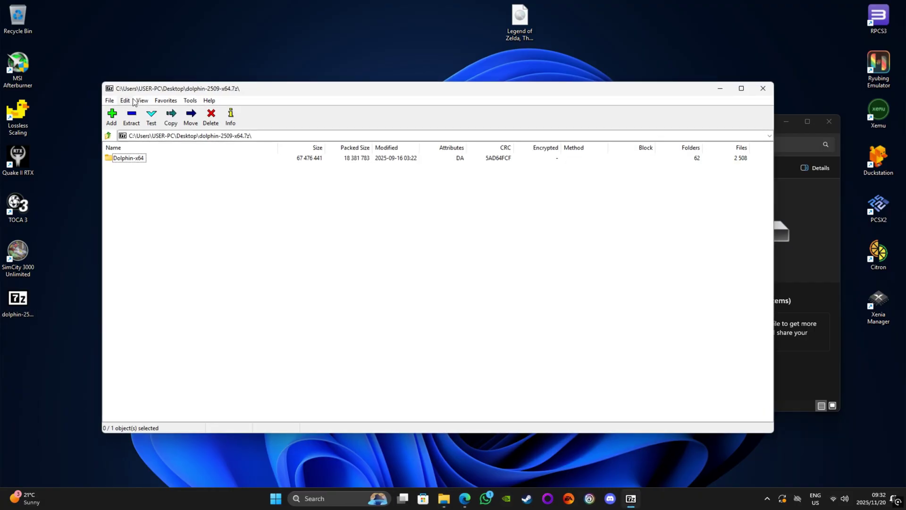
drag(138, 89, 387, 153)
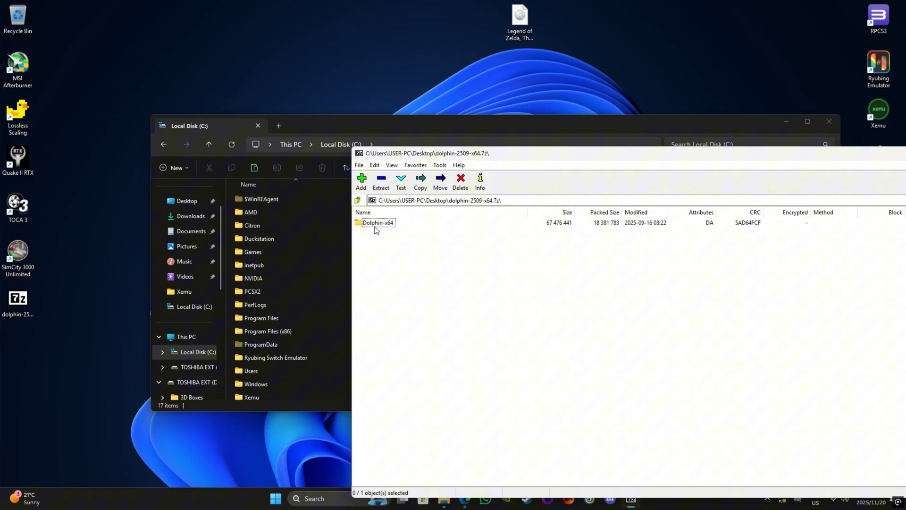
drag(377, 225, 231, 314)
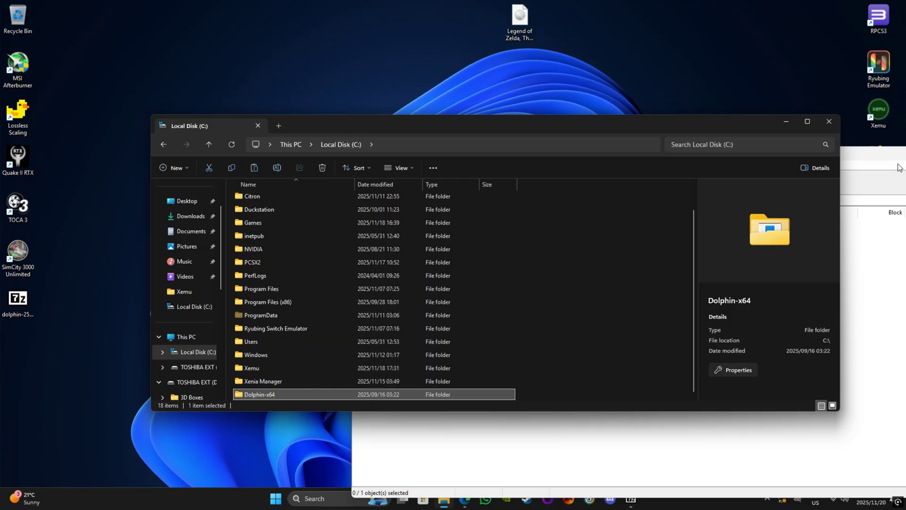
drag(865, 150, 642, 107)
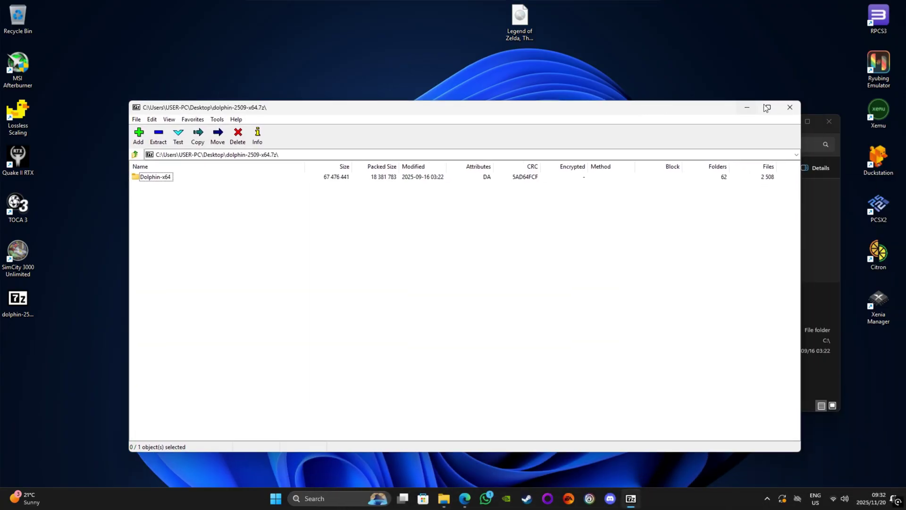
click(790, 109)
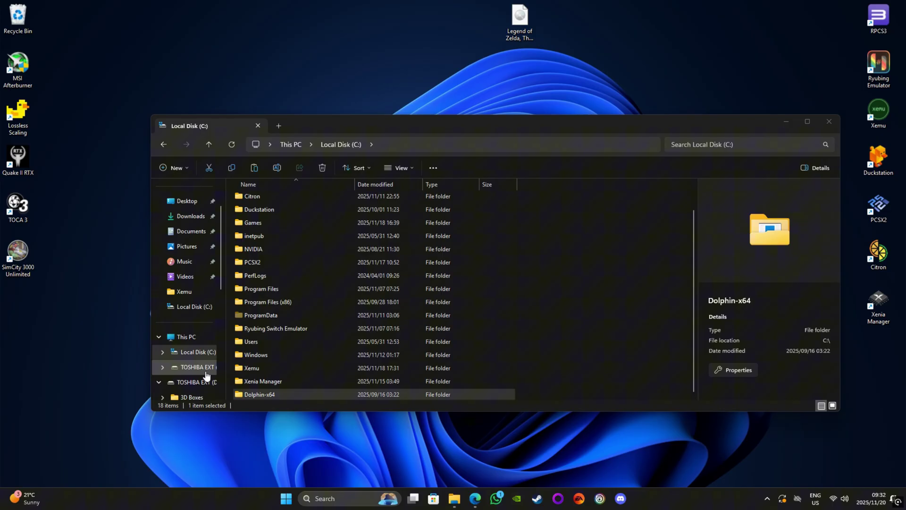
Create an empty text document named portable inside the extracted Dolphin-x64 folder
click(260, 396)
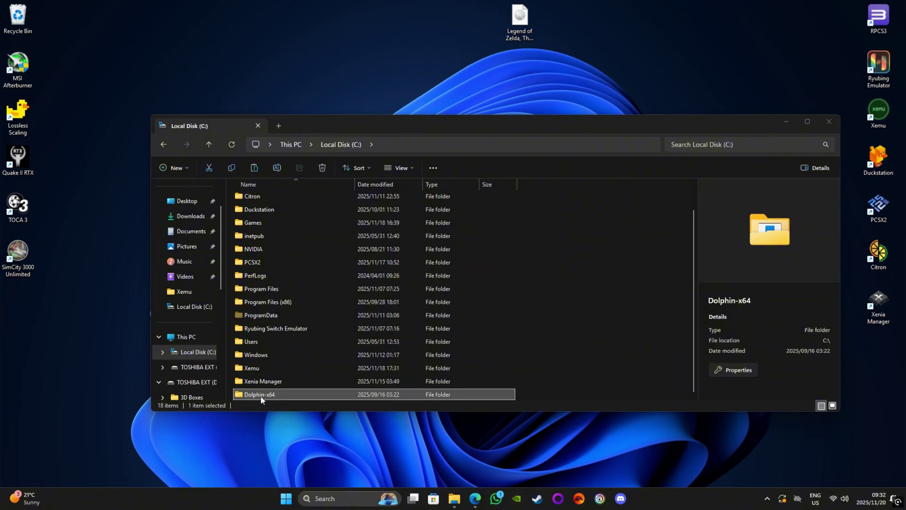
double_click(261, 396)
drag(377, 120, 355, 110)
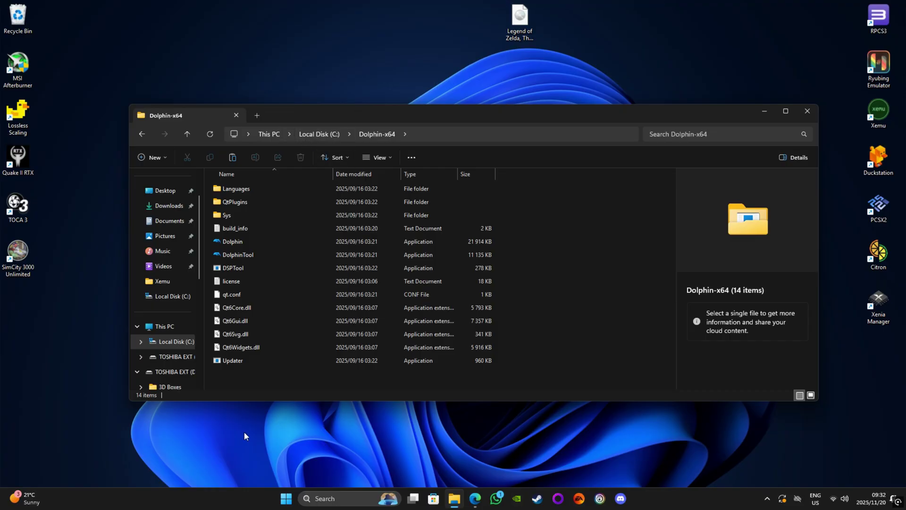
right_click(242, 379)
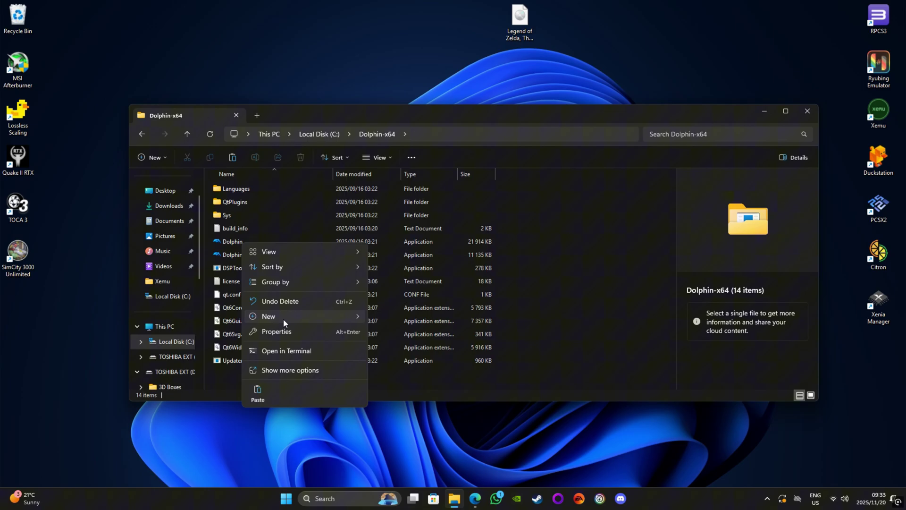
mouse_move(285, 318)
click(398, 434)
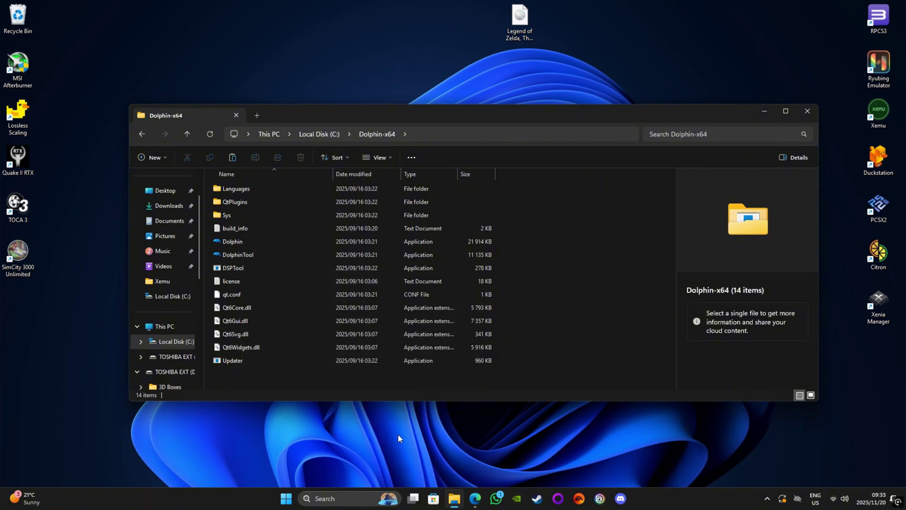
text(port)
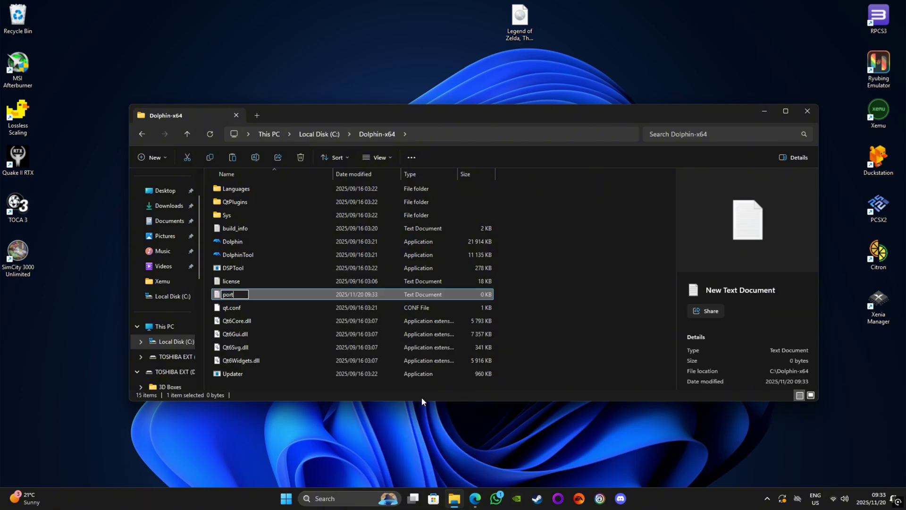
text(able)
key(Return)
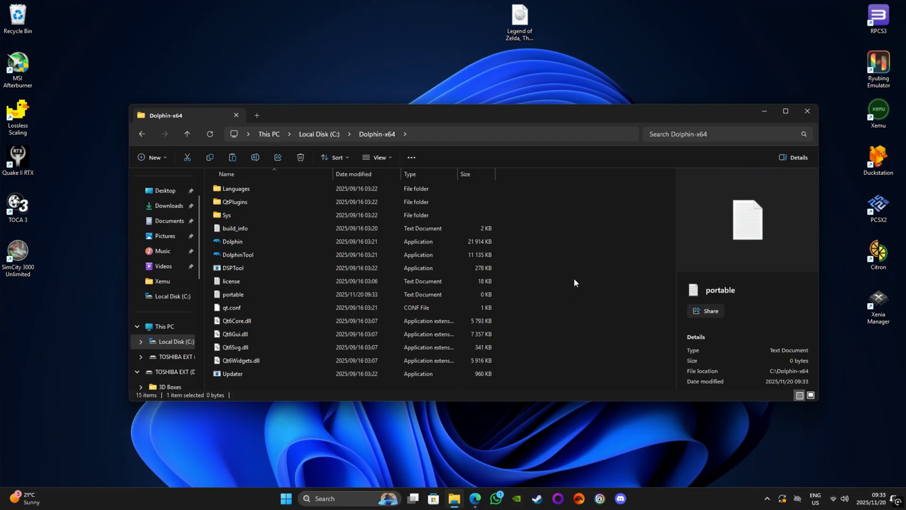
click(568, 310)
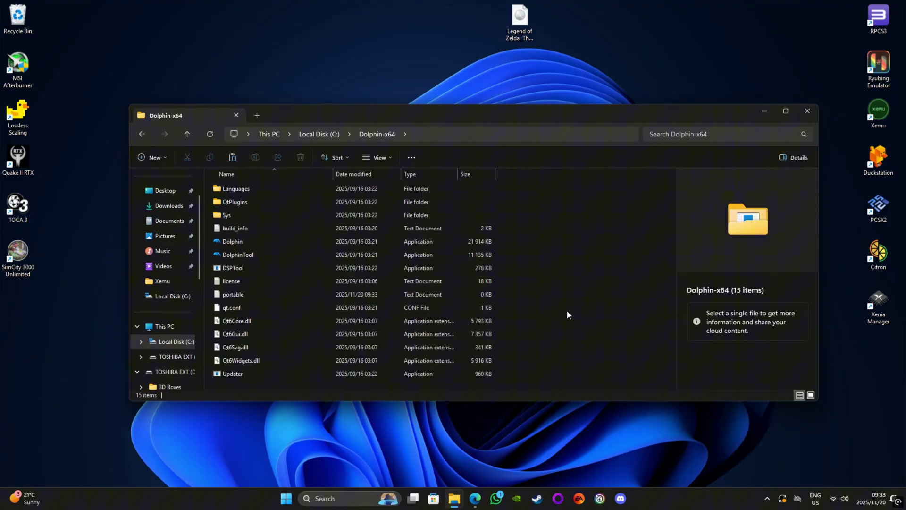
Launch Dolphin with usage statistics reporting allowed, and inspect the User folder it generates in Dolphin-x64
double_click(237, 242)
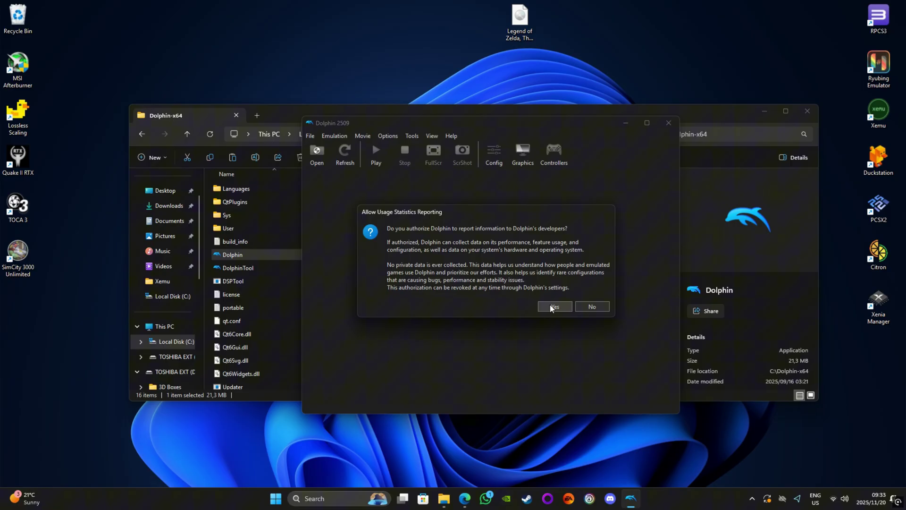
click(551, 307)
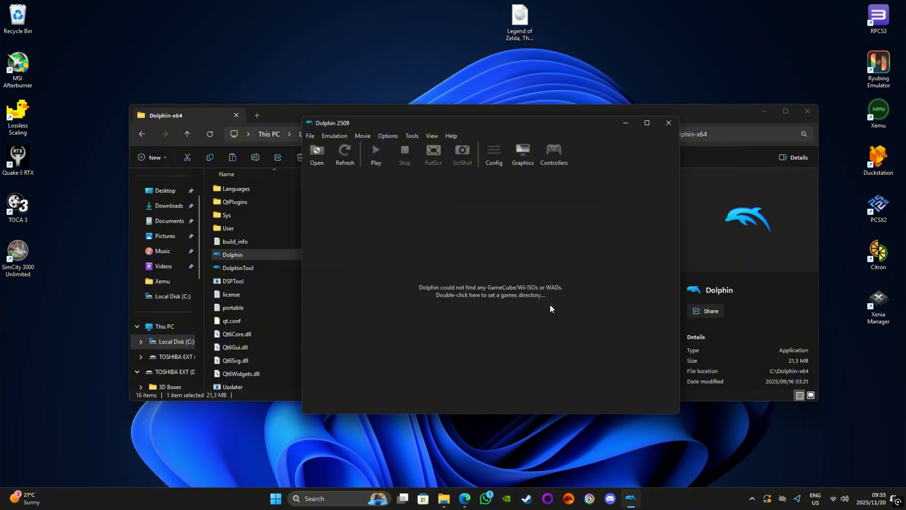
double_click(233, 230)
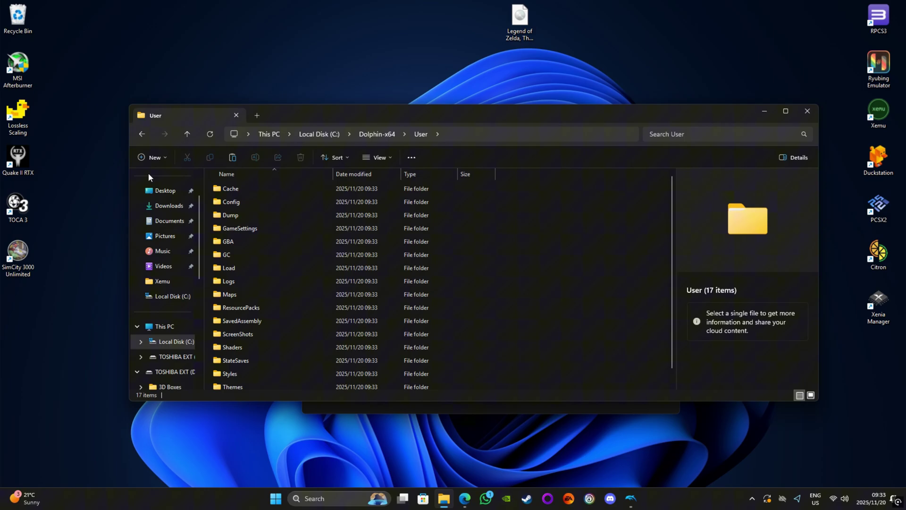
click(141, 136)
key(alt+Tab)
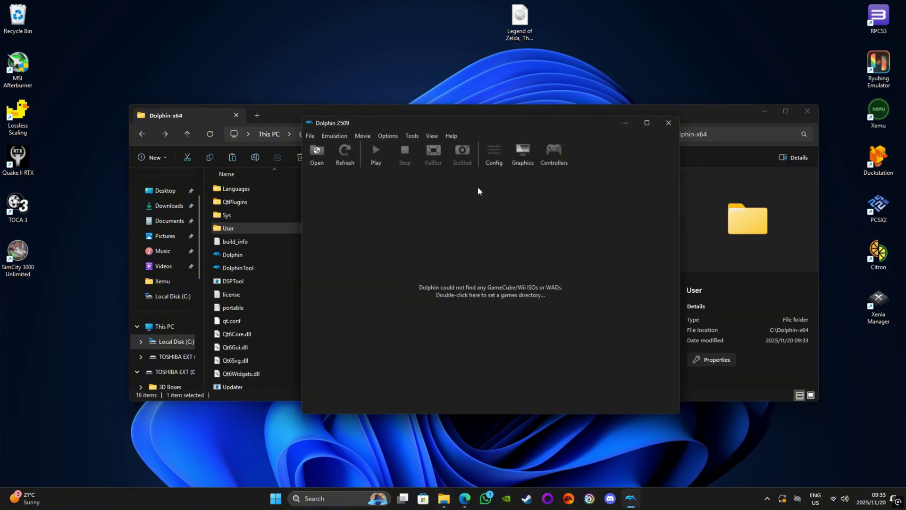
Set Dolphin's fallback region to NTSC-U in the general configuration
click(490, 167)
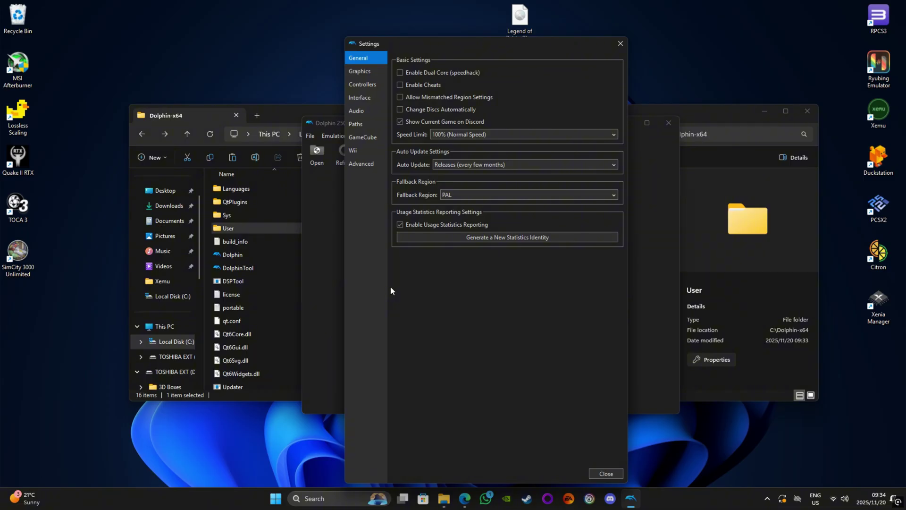
click(469, 194)
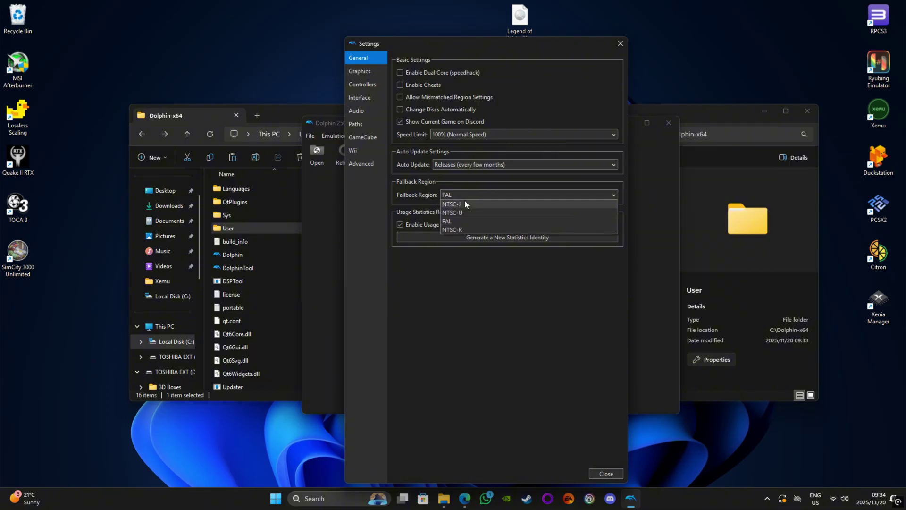
click(460, 213)
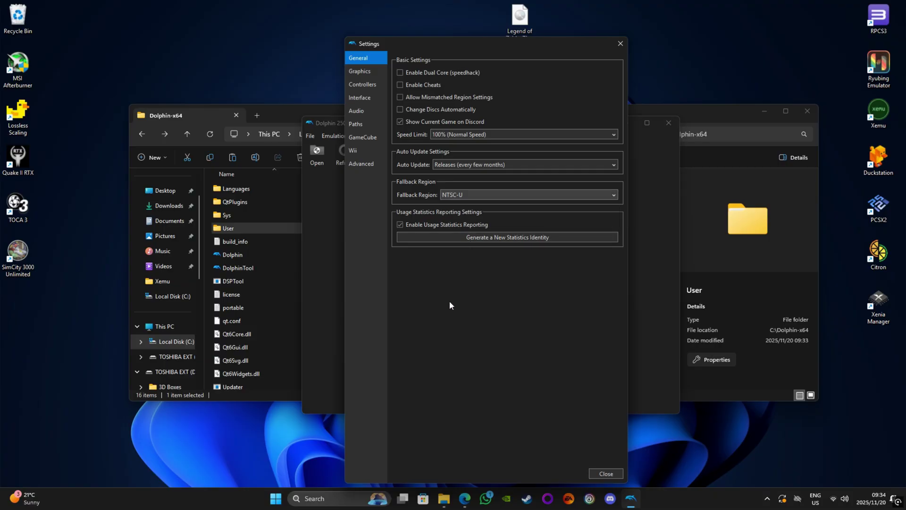
In the general graphics settings, enable V-Sync and Start in Fullscreen, and use Hybrid Ubershaders with shaders compiled before starting
click(359, 74)
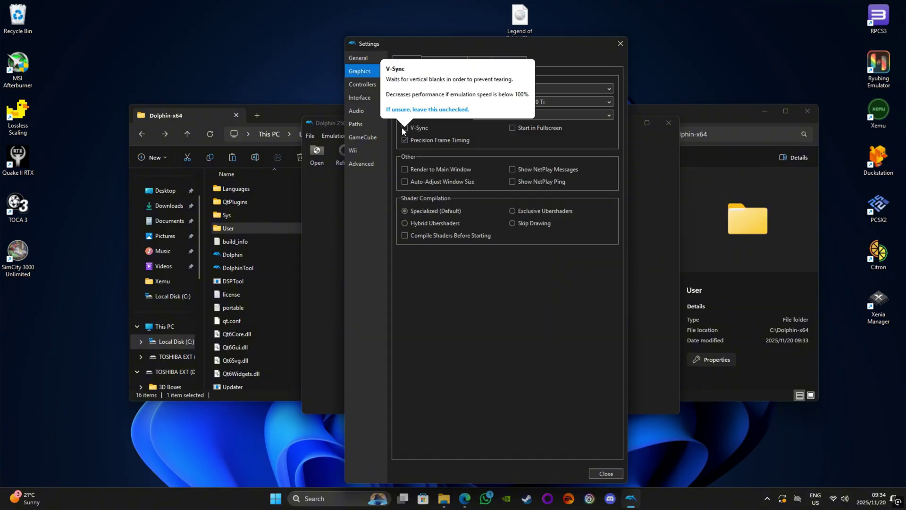
click(404, 127)
click(513, 128)
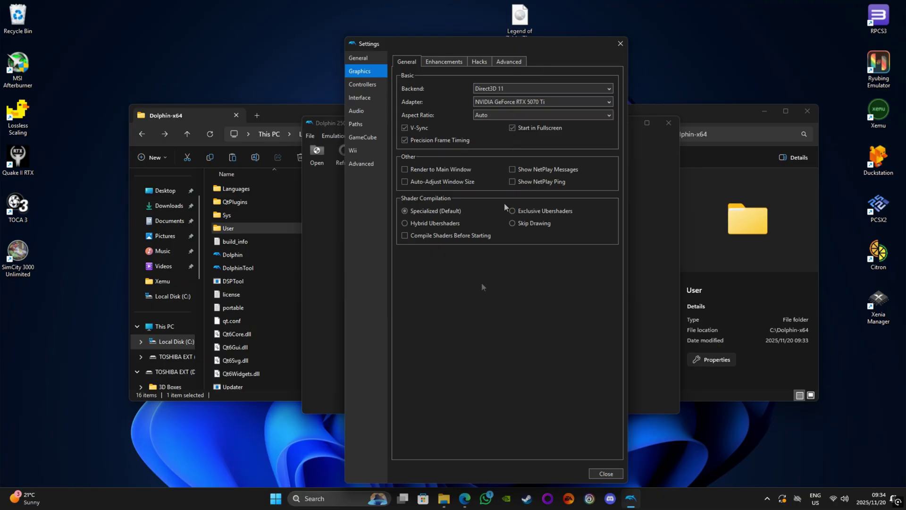
click(407, 225)
click(406, 235)
Set the internal resolution to 3x Native (1920x1584) for 1080p in the graphics enhancements
click(445, 61)
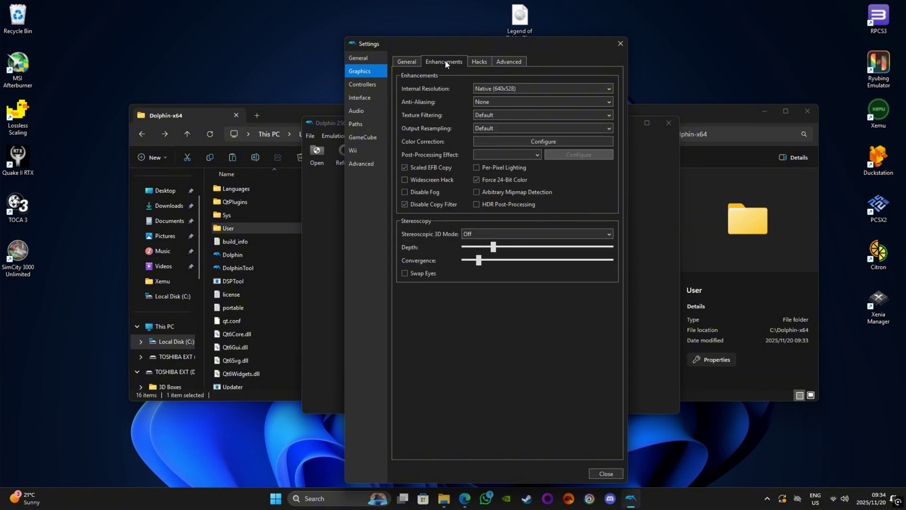
click(502, 88)
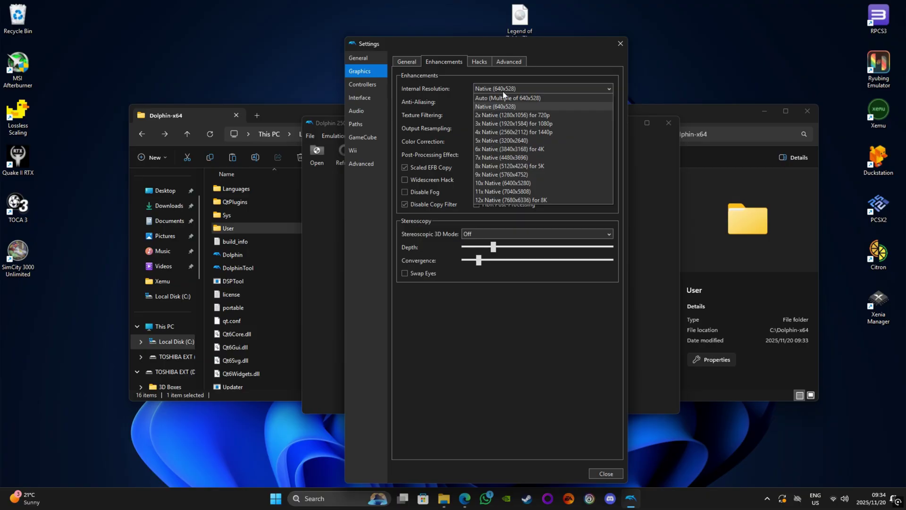
click(511, 121)
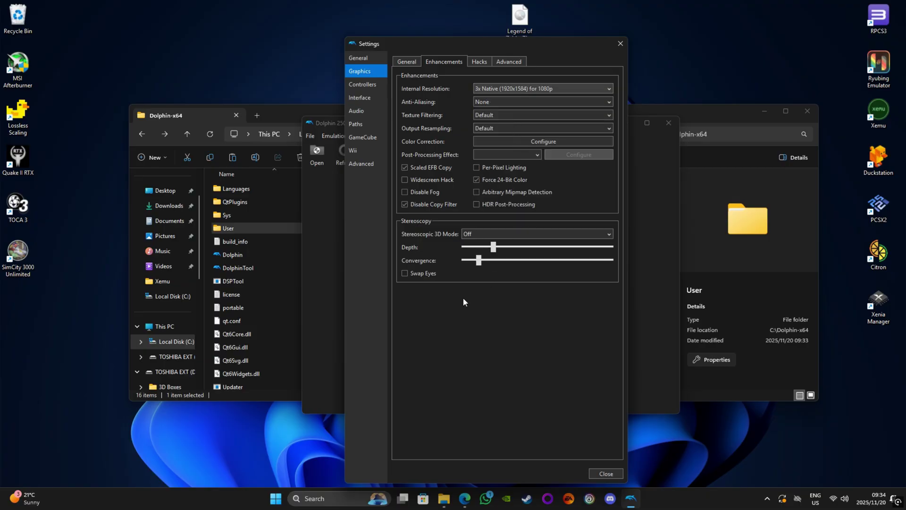
mouse_move(490, 134)
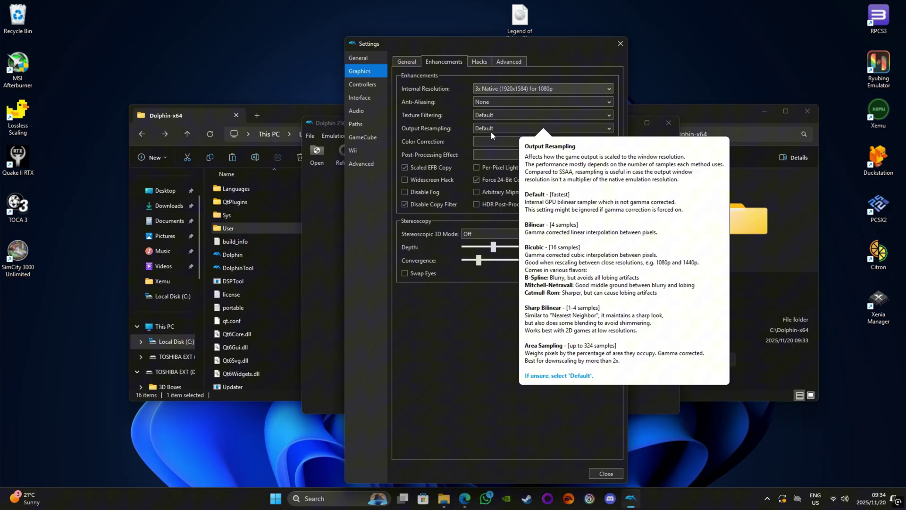
Enable Load Custom Textures and Prefetch Custom Textures in the advanced graphics settings
click(478, 61)
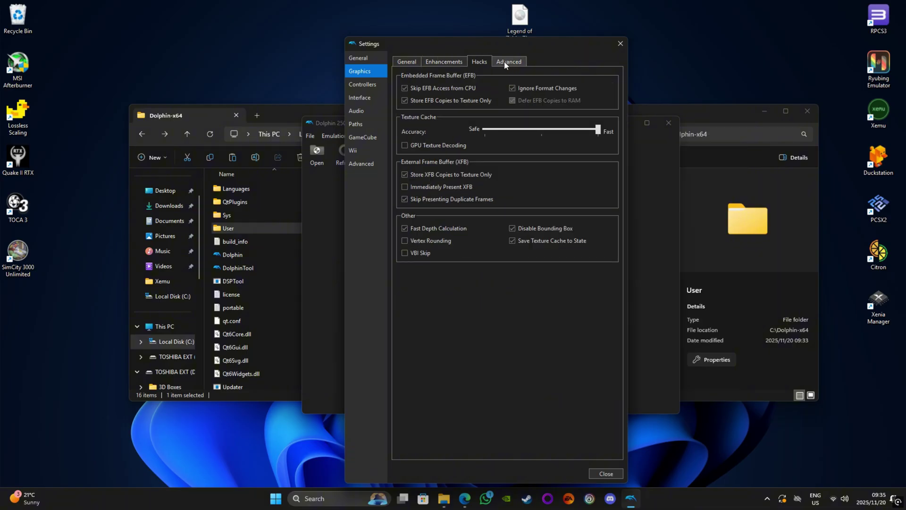
click(503, 62)
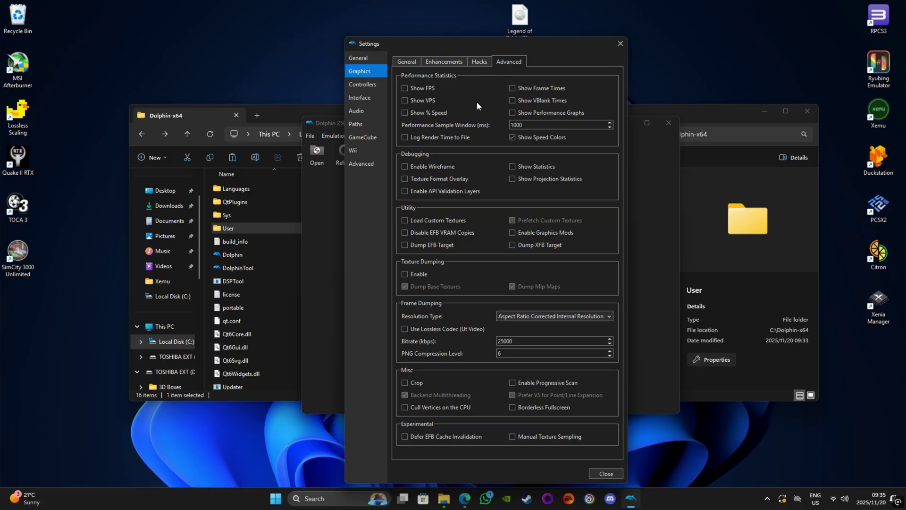
click(404, 221)
mouse_move(511, 222)
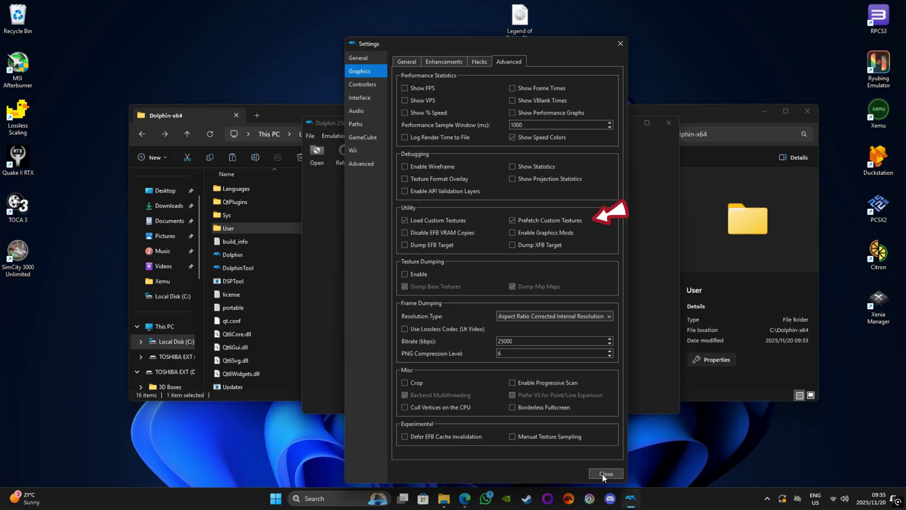
Open the configuration of the Standard Controller on GameCube Port 1 and set its device to XInput/0/Gamepad
click(356, 86)
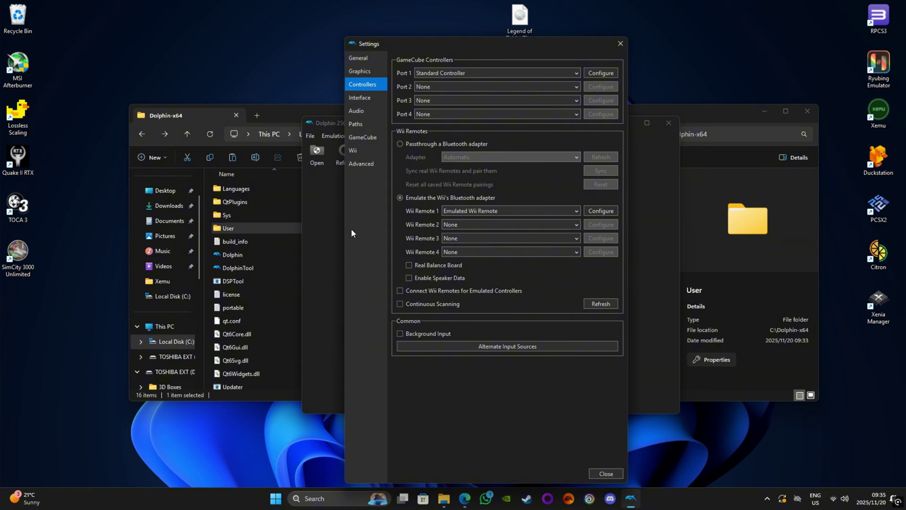
click(601, 73)
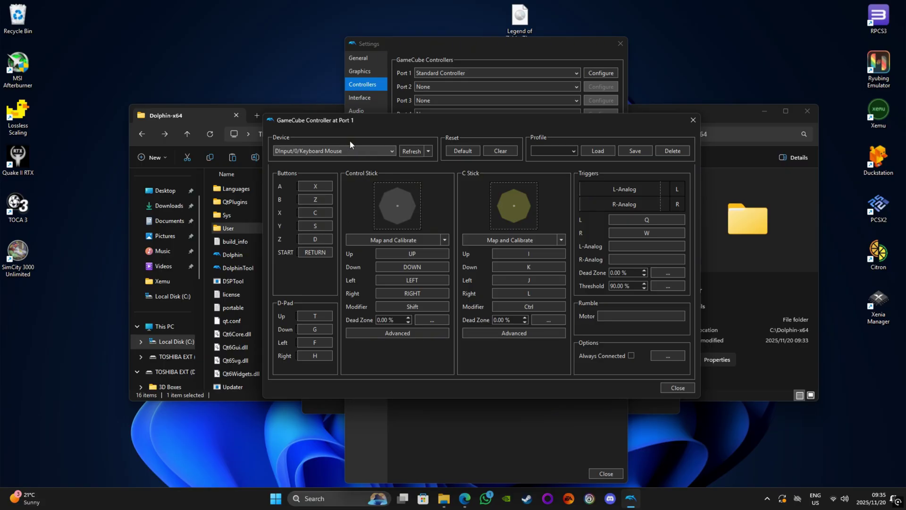
click(363, 151)
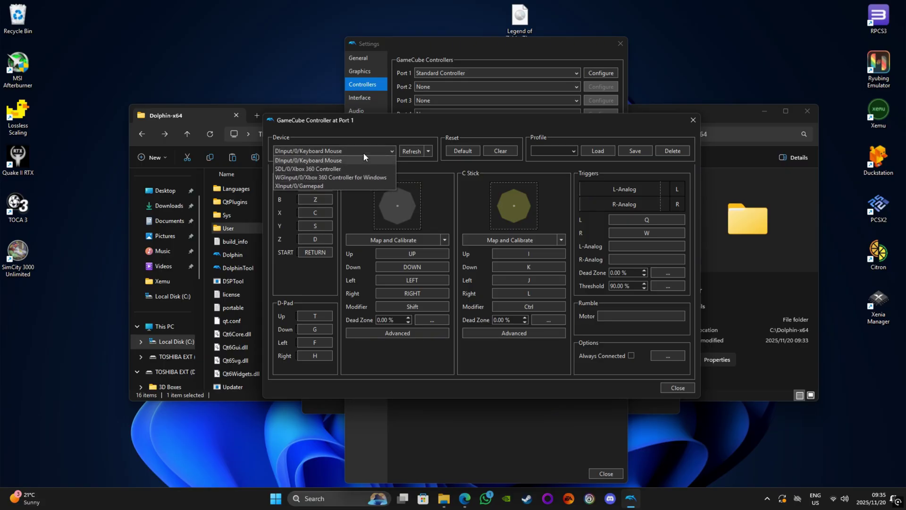
click(313, 186)
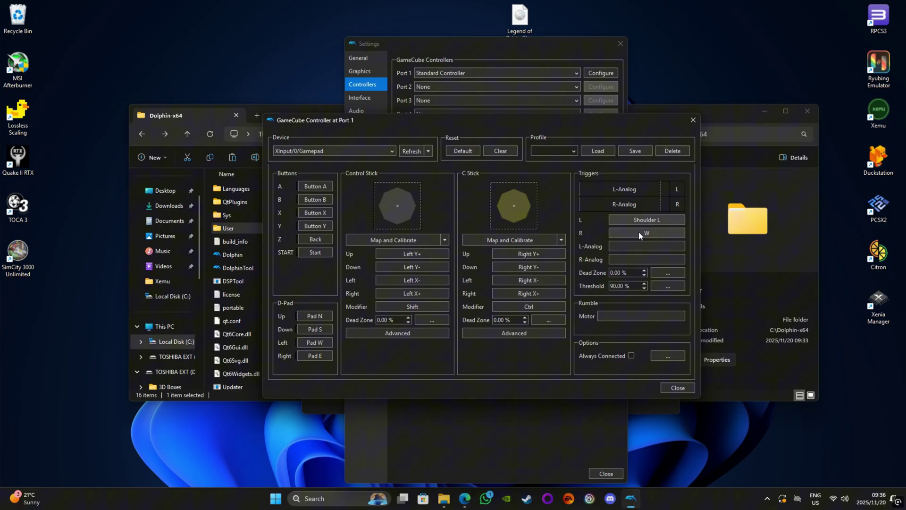
Save the Port 1 controller mapping as a profile named "360 controller" and close the controller configuration
click(554, 151)
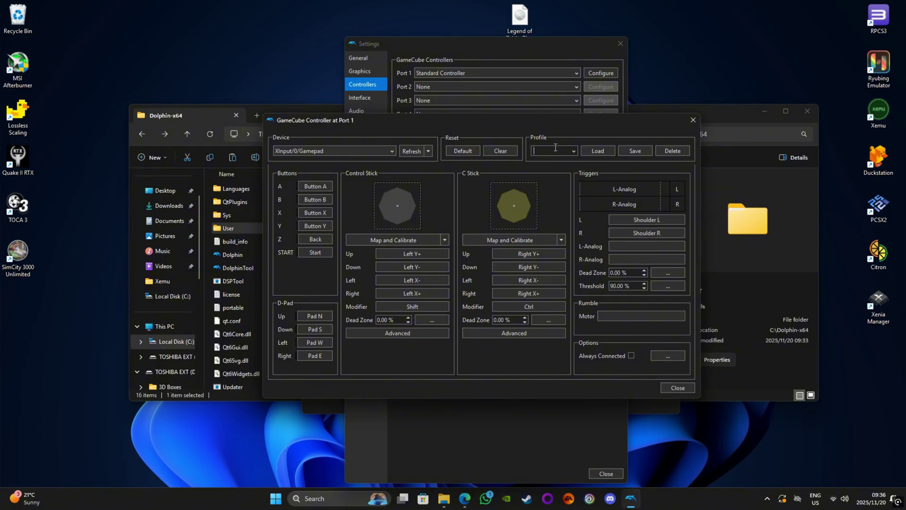
text(360 controller)
click(626, 151)
click(671, 387)
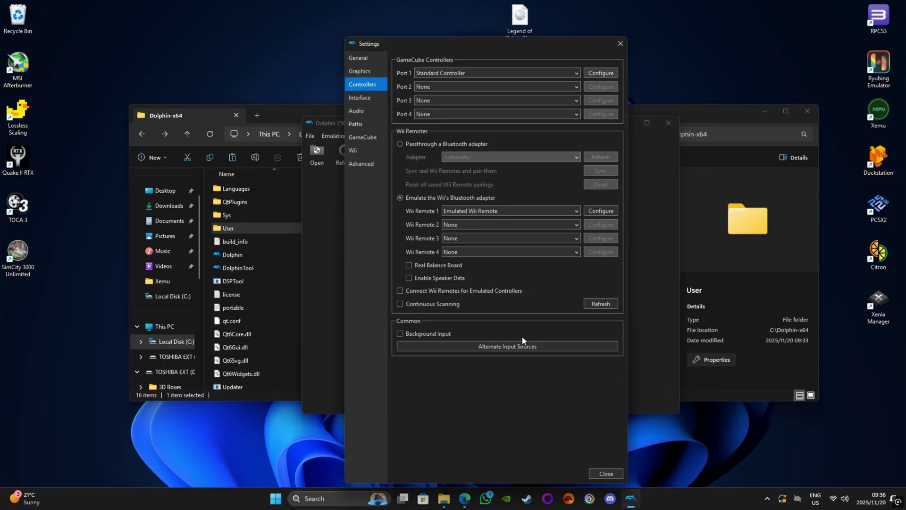
In the interface settings, enable downloading game covers from GameTDB.com for grid mode and set mouse cursor visibility to Never
click(357, 97)
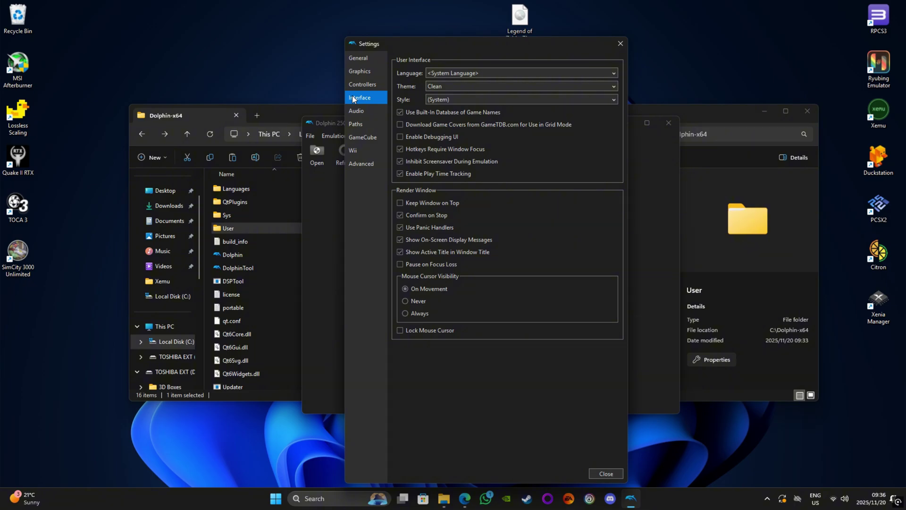
click(399, 125)
click(405, 301)
Add C:\Dolphin-x64 as a game folder in the path settings and close the settings
click(357, 124)
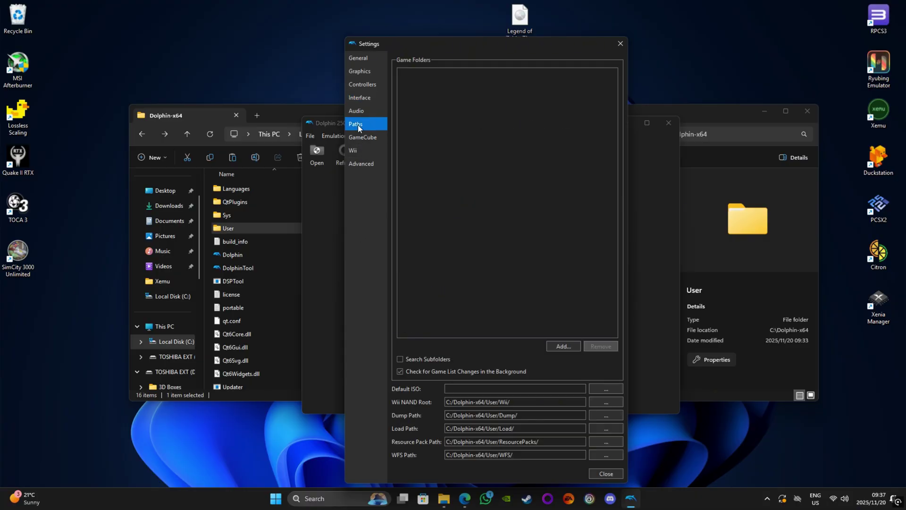
click(562, 347)
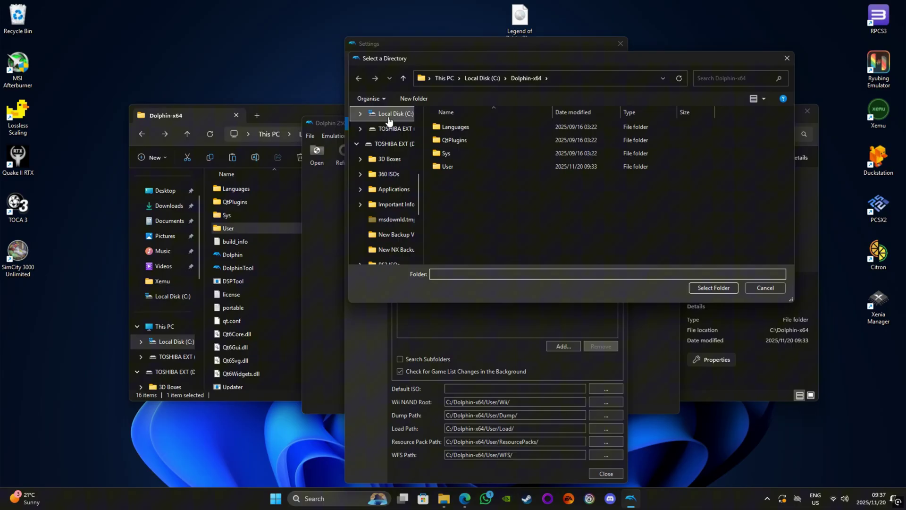
click(390, 114)
click(457, 166)
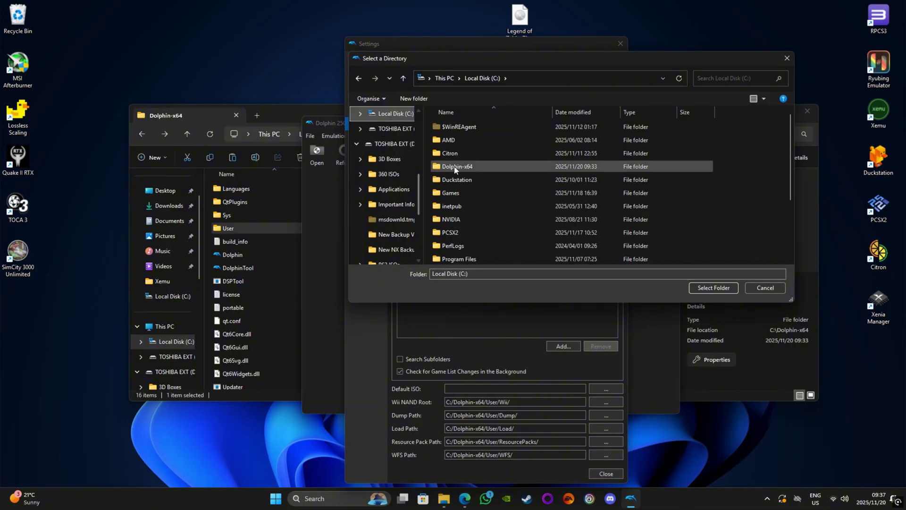
click(703, 288)
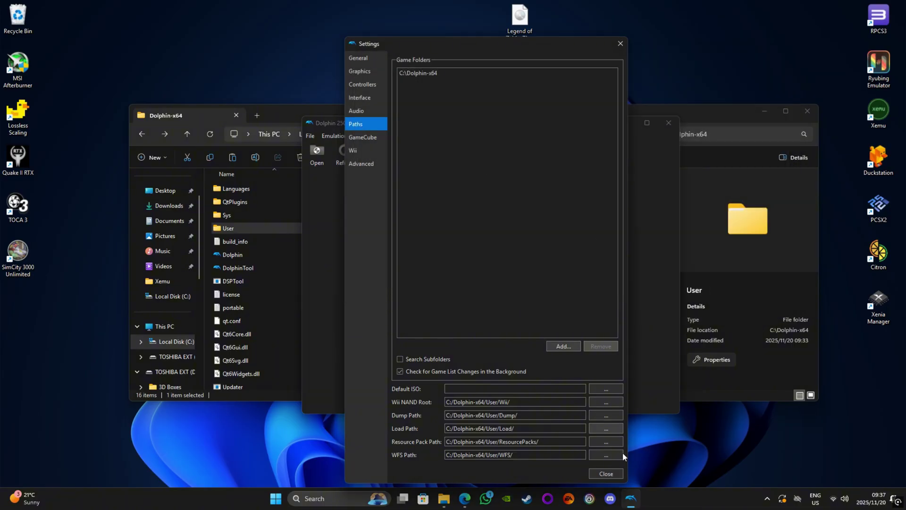
click(604, 476)
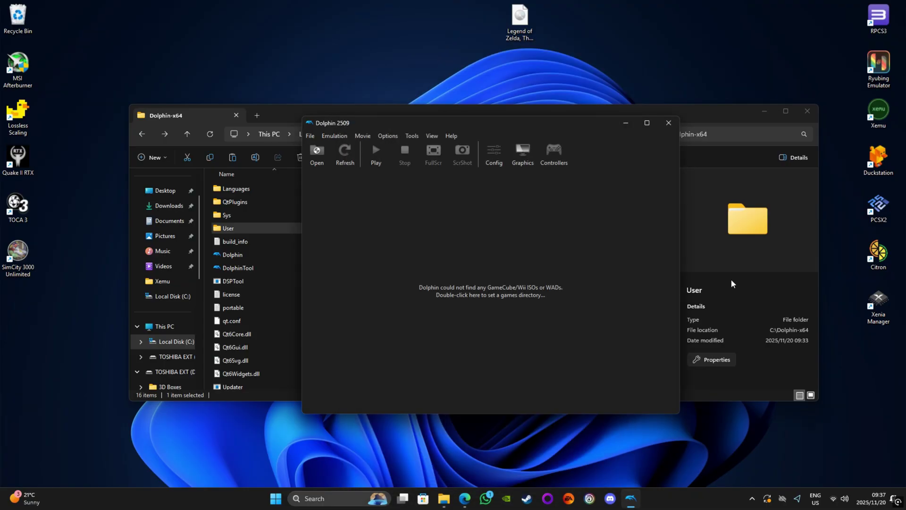
Move the Legend of Zelda Twilight Princess disc image from the desktop into the Dolphin-x64 folder
click(274, 115)
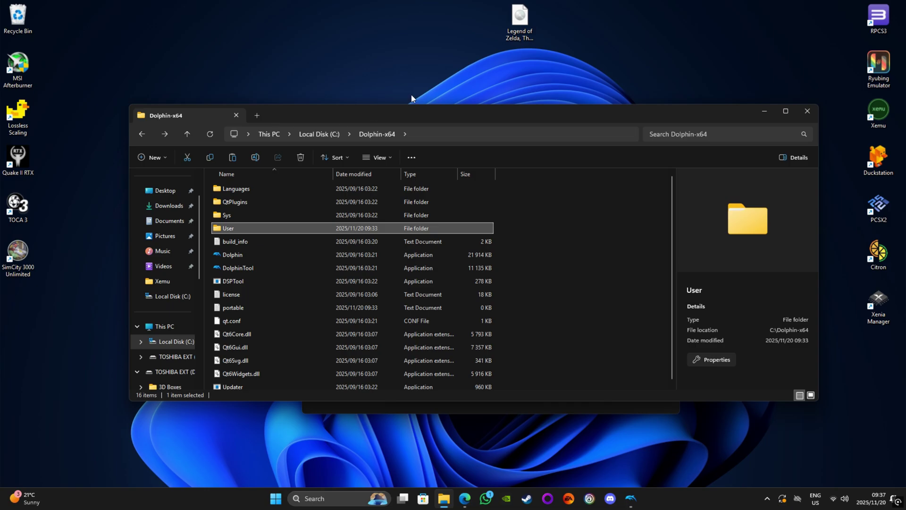
drag(521, 24, 215, 373)
Return to Dolphin and switch its game list to Grid View
click(629, 504)
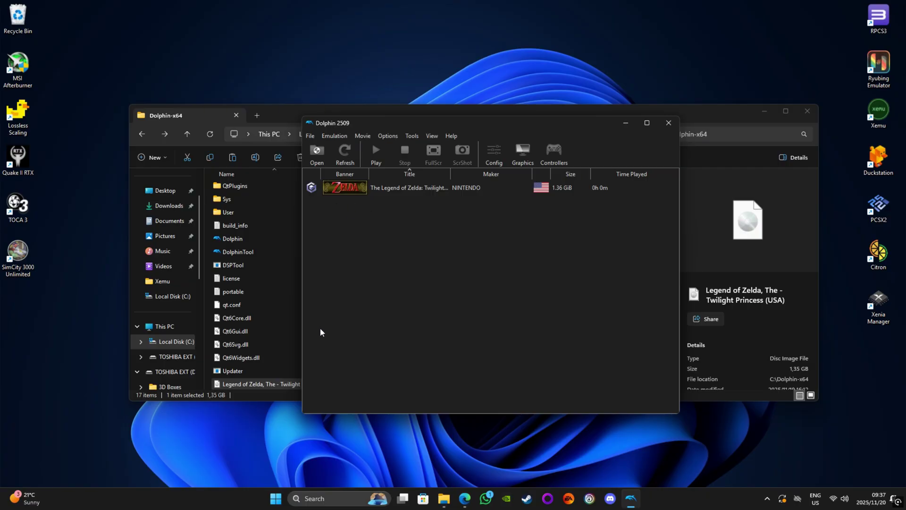
click(432, 136)
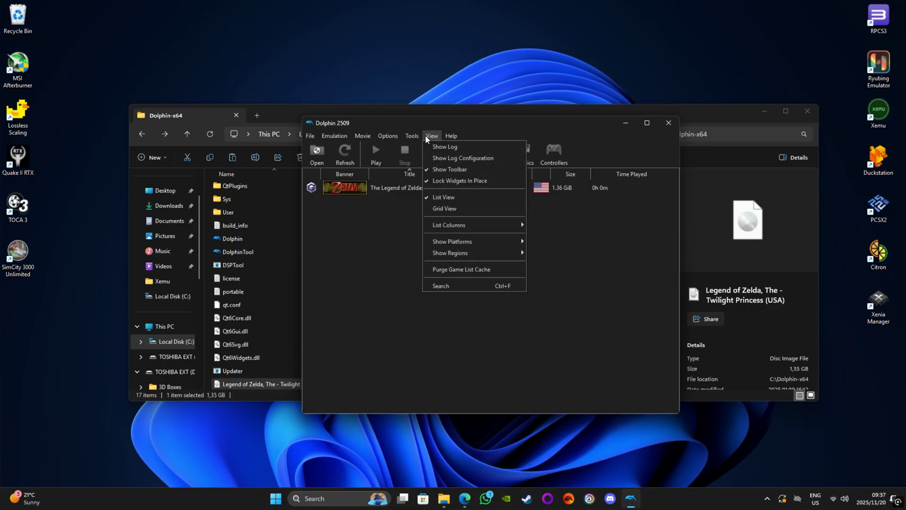
click(435, 209)
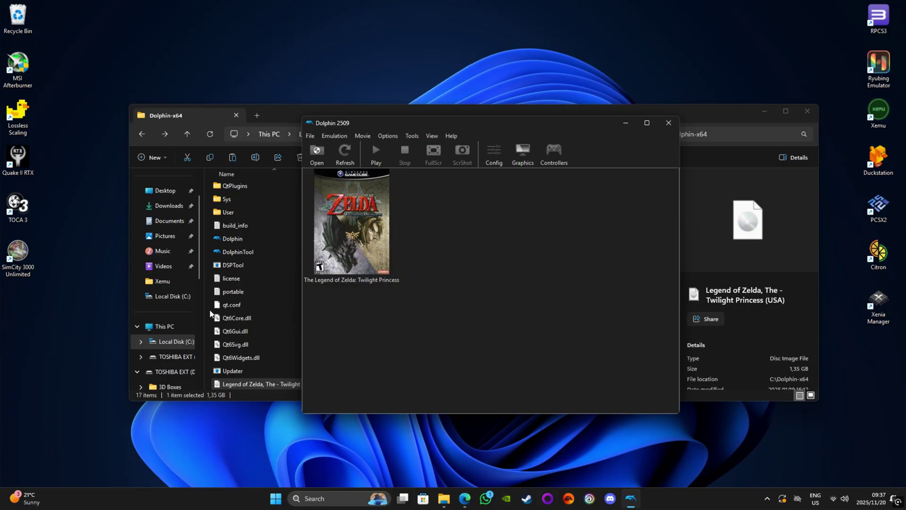
Create a desktop shortcut to the Dolphin application in the Dolphin-x64 folder
click(283, 325)
right_click(231, 240)
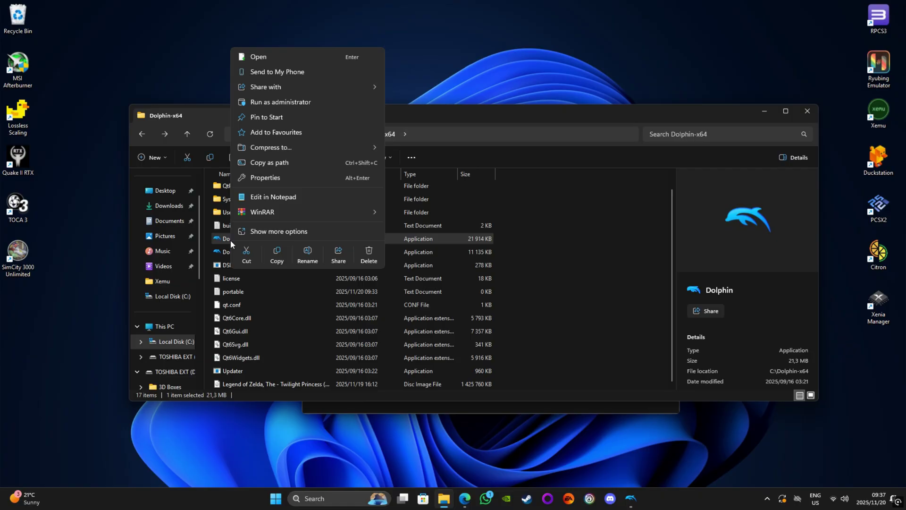
click(256, 233)
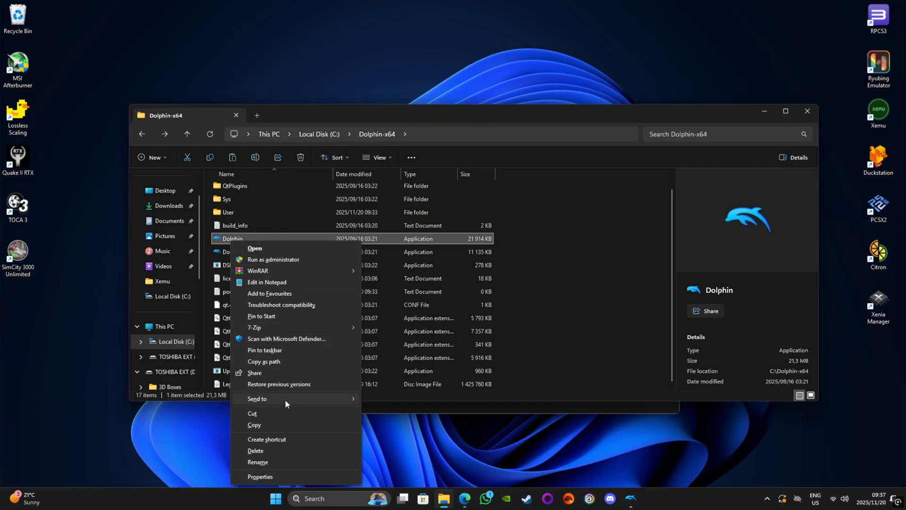
mouse_move(344, 402)
click(390, 422)
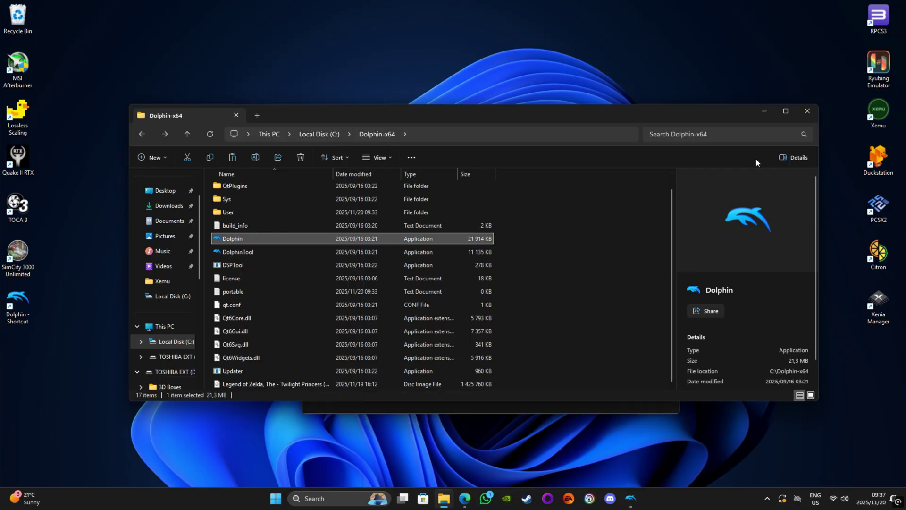
Close the Dolphin-x64 folder, place the new desktop shortcut below Xenia Manager and rename it "Dolphin"
click(806, 113)
drag(18, 304, 877, 364)
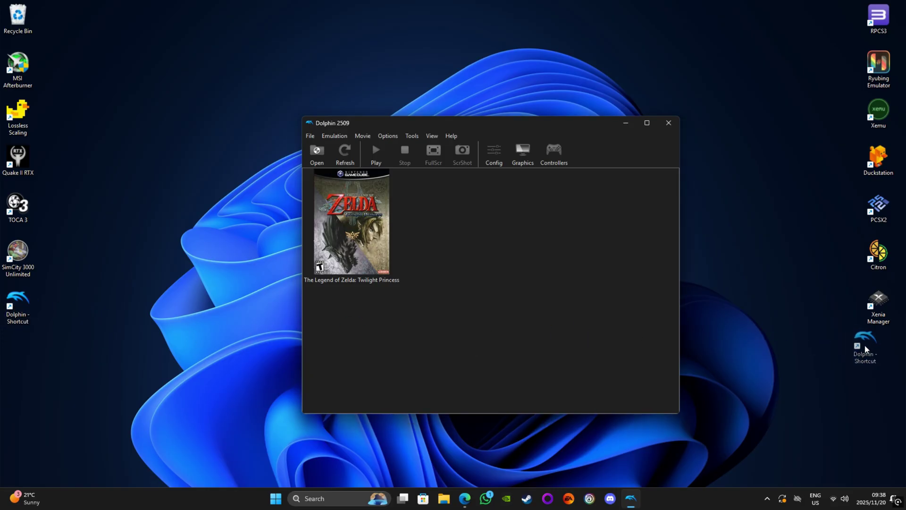
click(877, 364)
text(Dol)
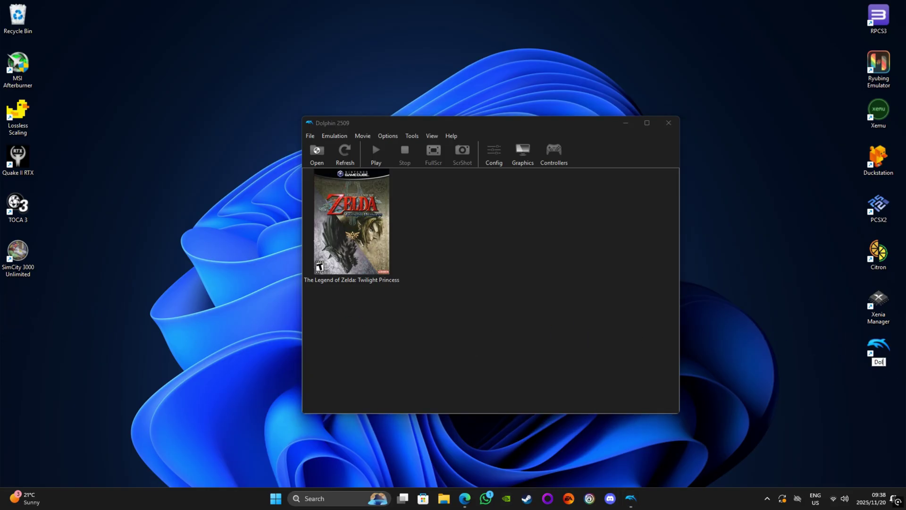
text(phin)
key(Return)
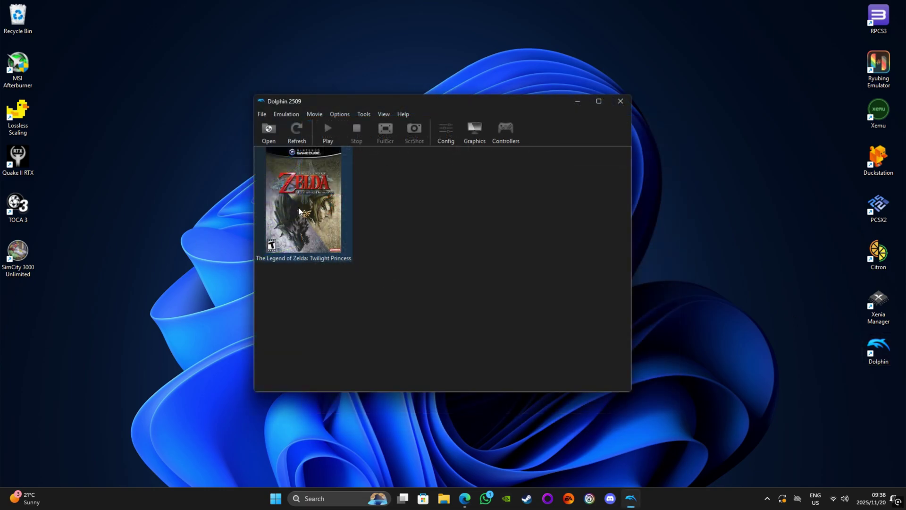
Start converting the Twilight Princess game file to ISO format, choosing the Desktop as the save location
right_click(298, 209)
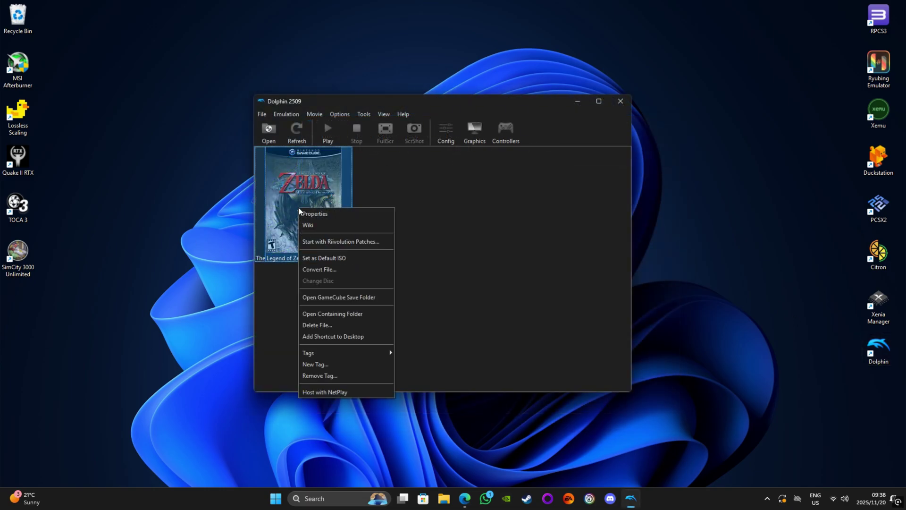
click(313, 269)
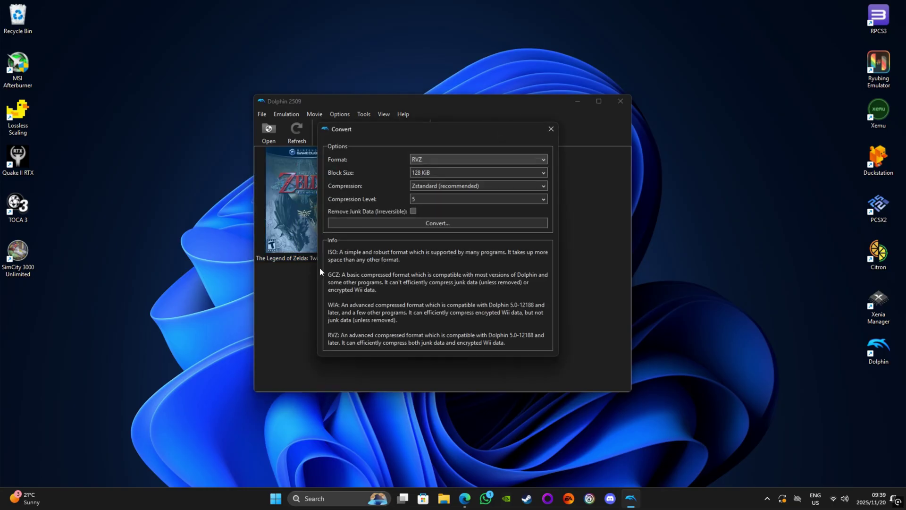
click(454, 161)
click(434, 164)
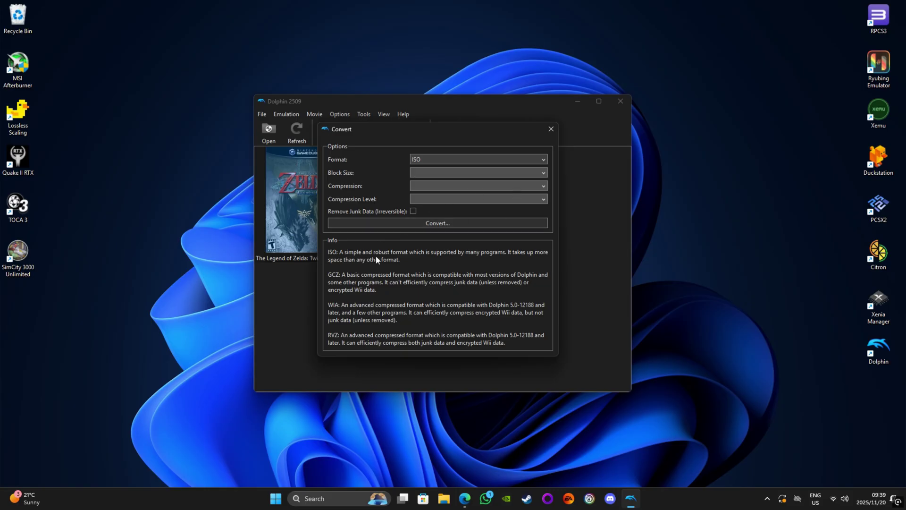
click(401, 223)
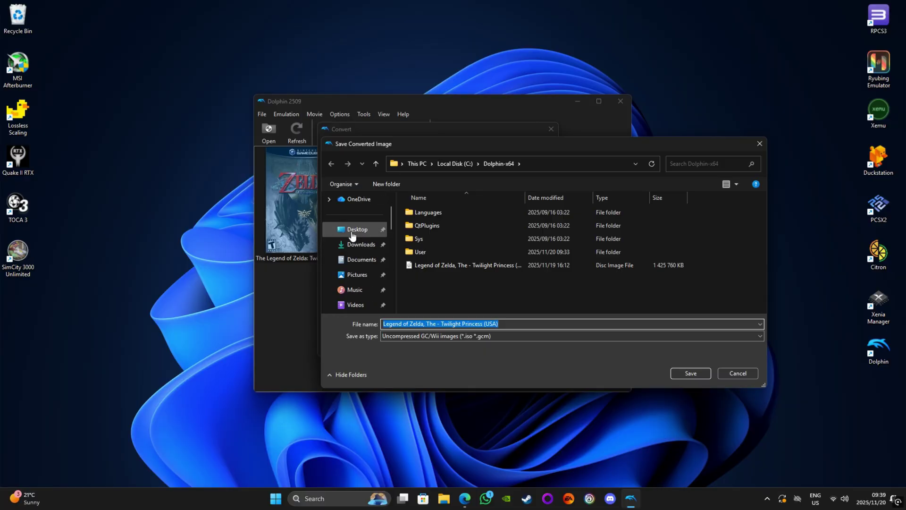
click(357, 230)
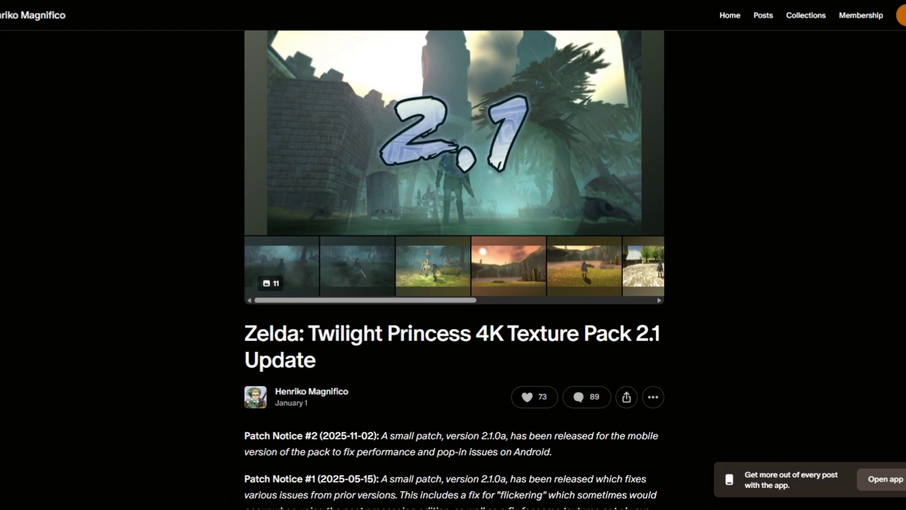
Examine the Zelda: Twilight Princess 4K Texture Pack 2.1 update page and the Twilight Princess HD Texture Pack blog's download post
scroll(453, 264, down, 1)
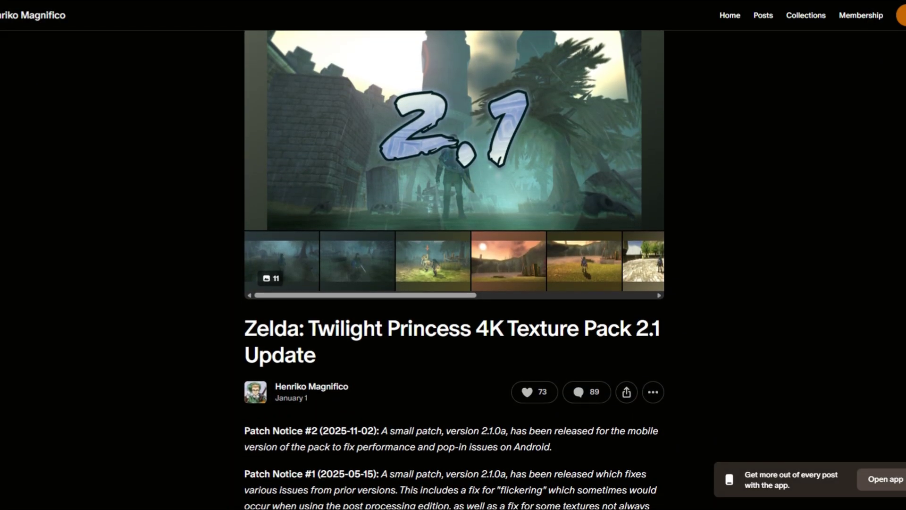
scroll(453, 264, down, 1)
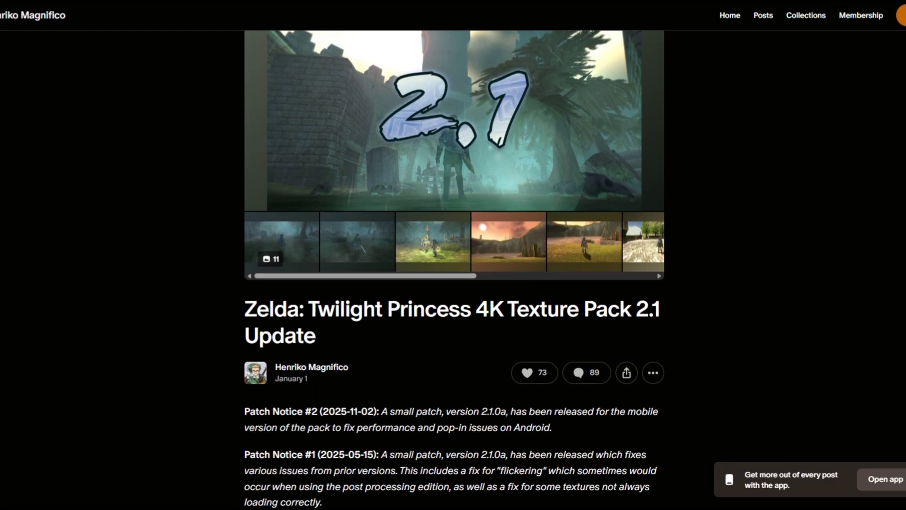
scroll(453, 264, down, 1)
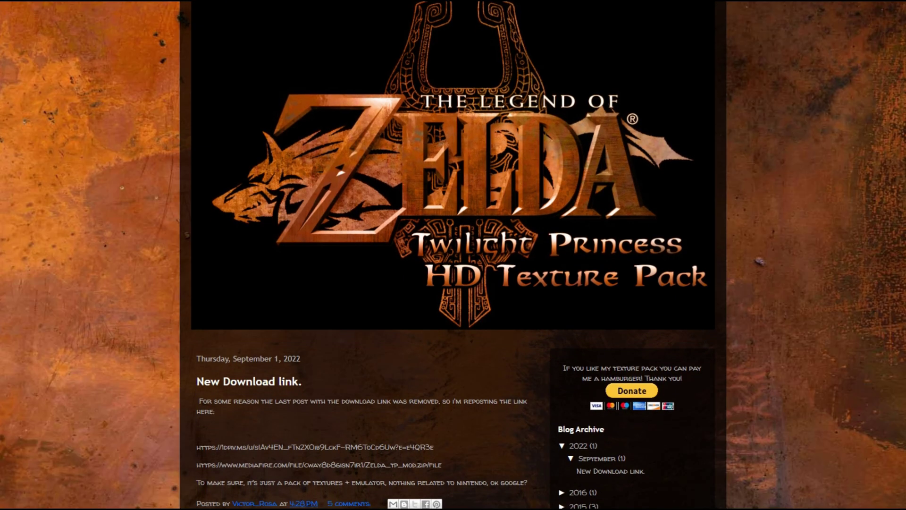
scroll(453, 264, down, 1)
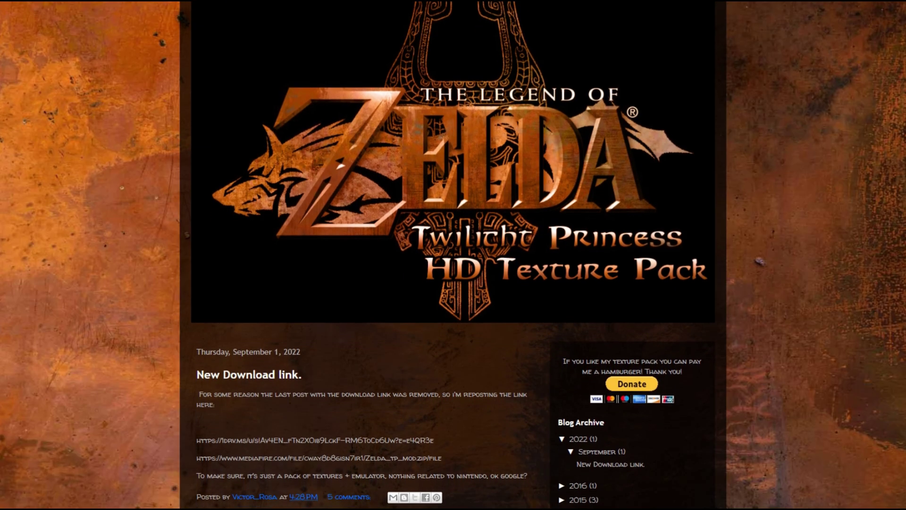
scroll(453, 264, down, 1)
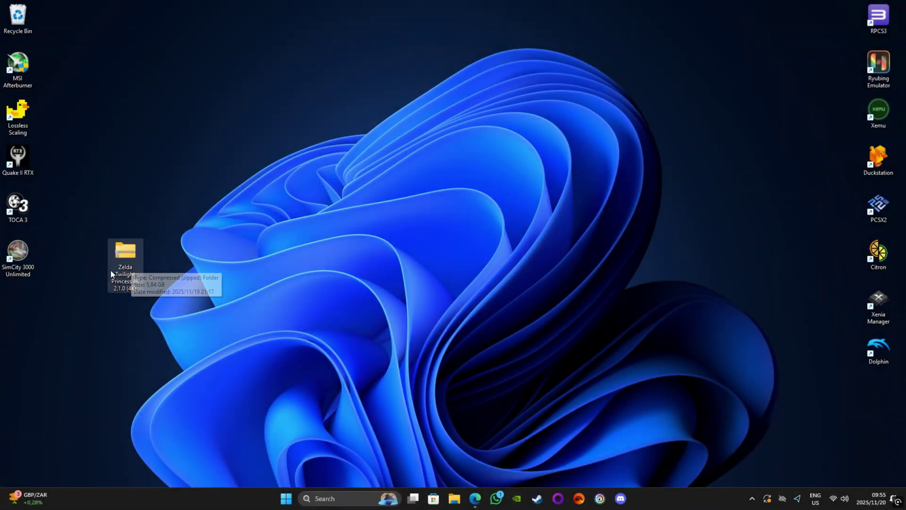
Extract the ZTP4K 2.1.0 (4K) folder from the Zelda Twilight Princess 4K archive onto the desktop
click(113, 276)
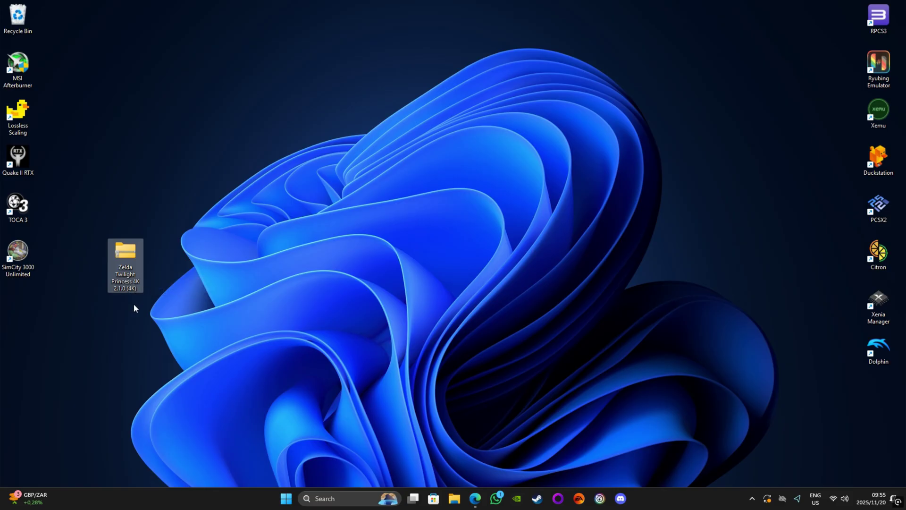
double_click(124, 248)
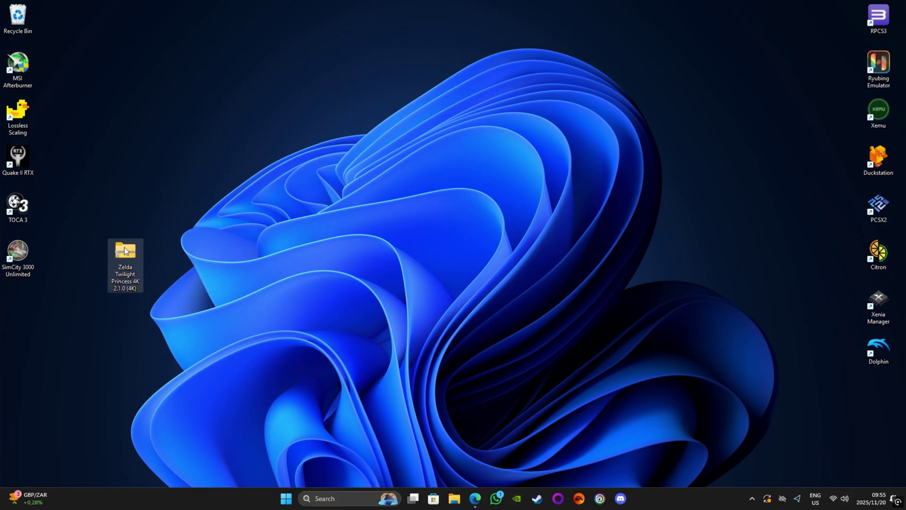
drag(239, 117, 256, 92)
click(259, 166)
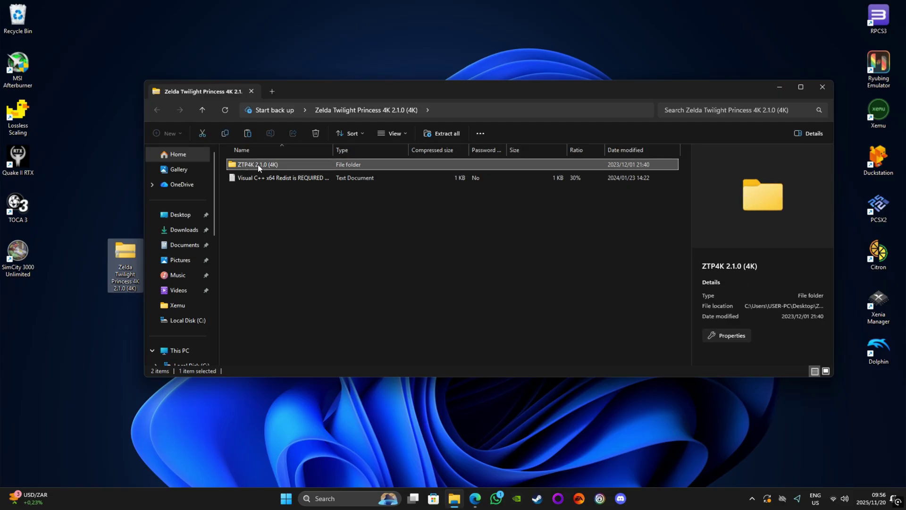
drag(259, 166, 306, 29)
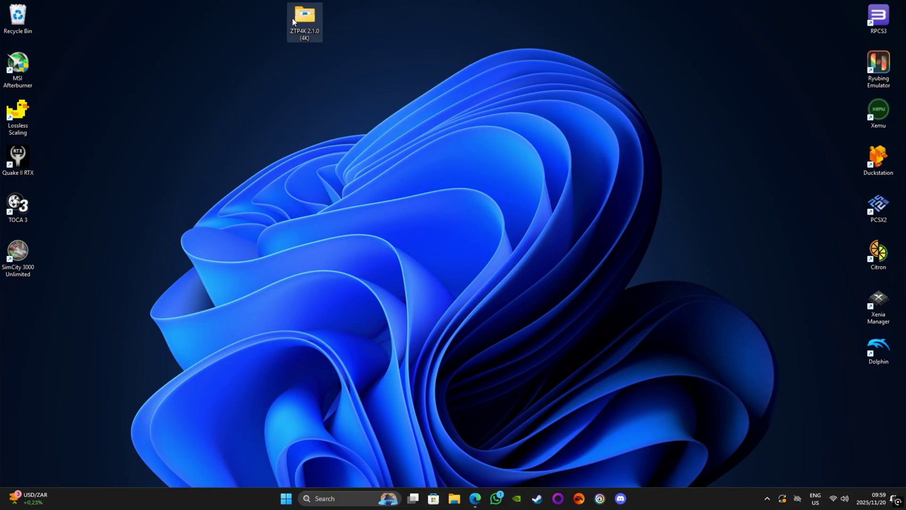
Cut the GZ2 folder from User\Load\Textures in the ZTP4K 2.1.0 (4K) folder and close the window
double_click(293, 20)
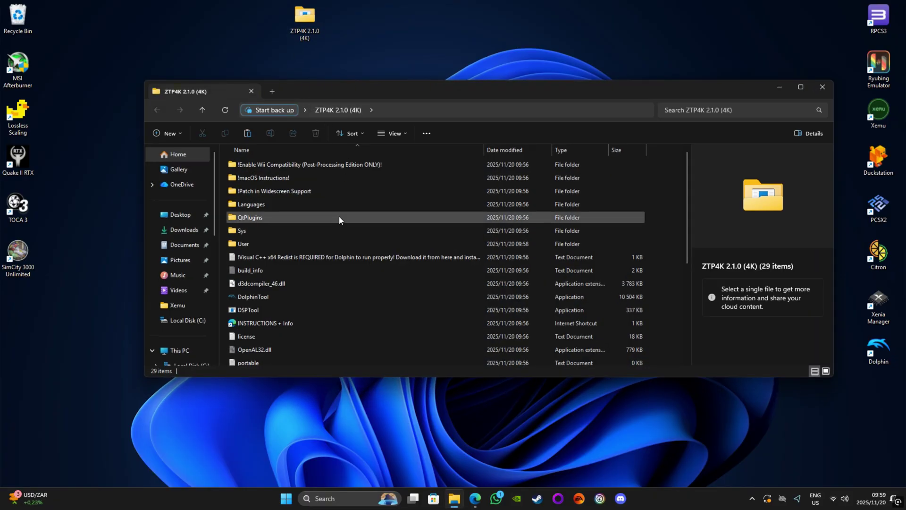
scroll(339, 216, down, 4)
scroll(339, 216, up, 4)
double_click(263, 242)
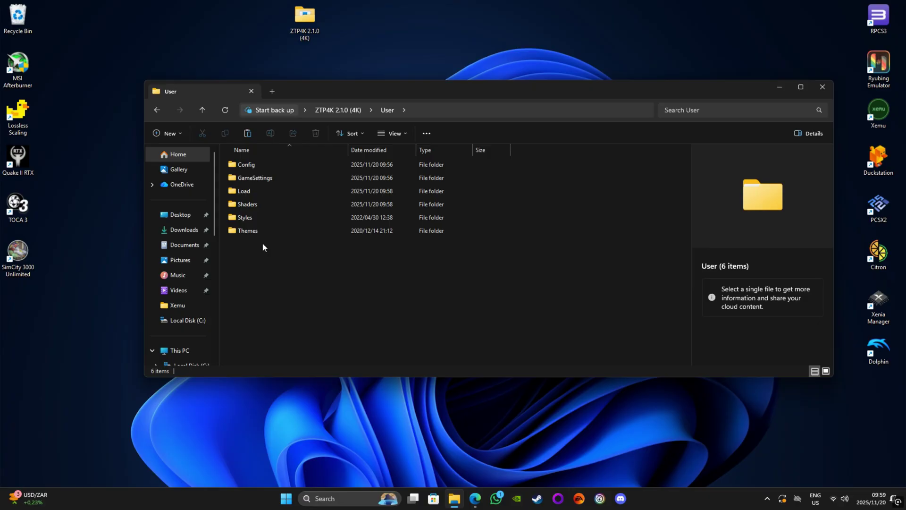
double_click(243, 191)
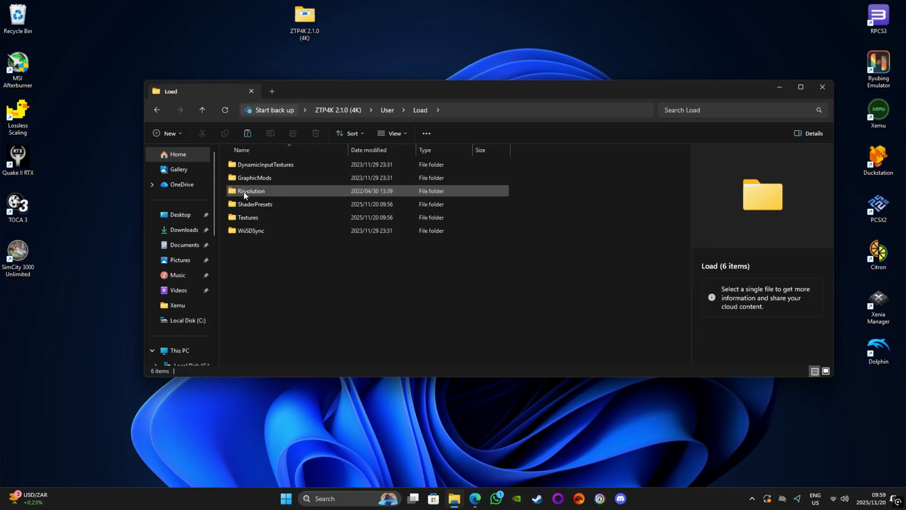
double_click(246, 218)
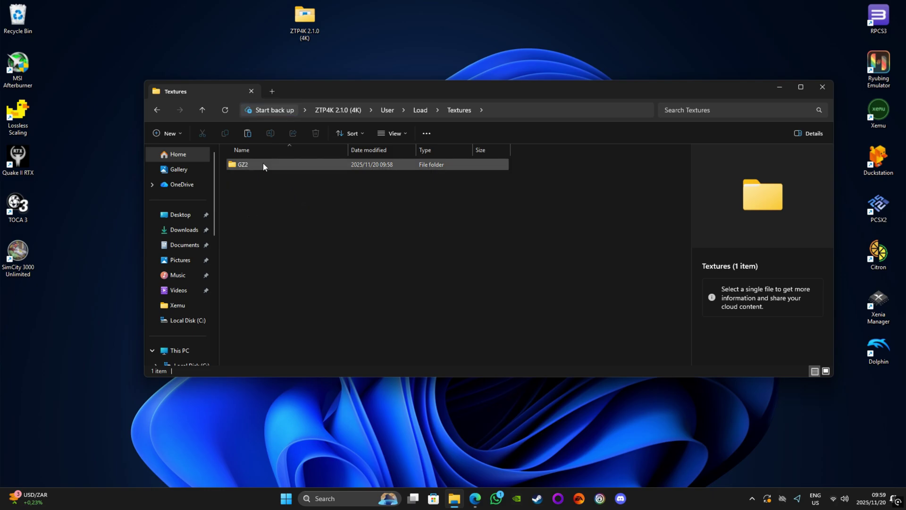
right_click(237, 164)
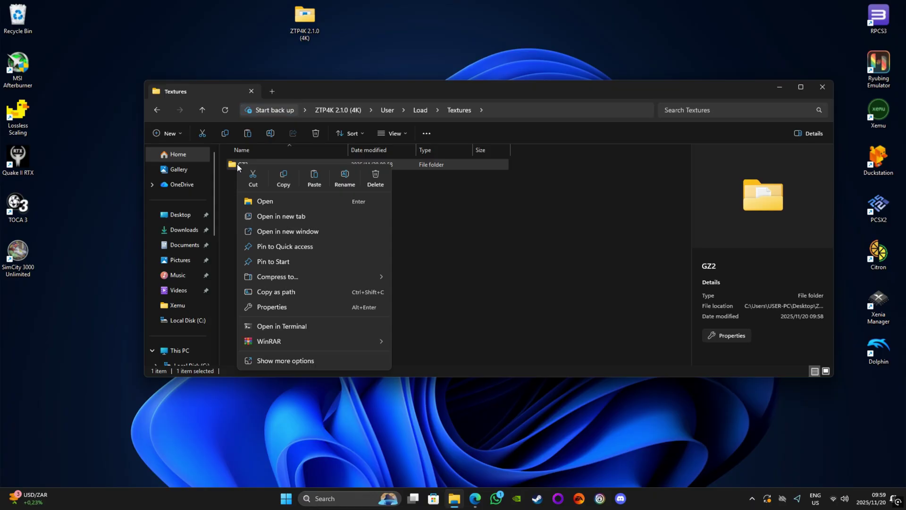
click(254, 184)
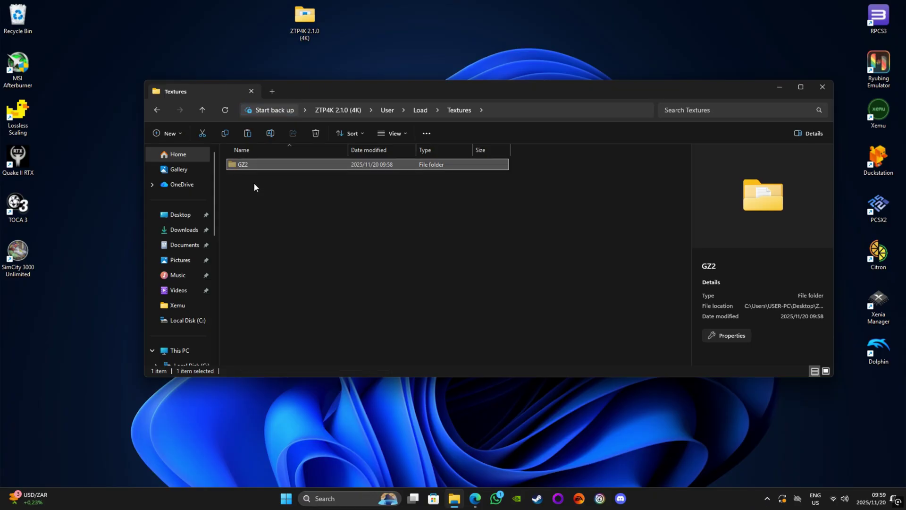
click(825, 87)
Paste the cut GZ2 folder into User\Load\Textures of the Dolphin-x64 folder, reached from the Dolphin shortcut's file location
right_click(878, 350)
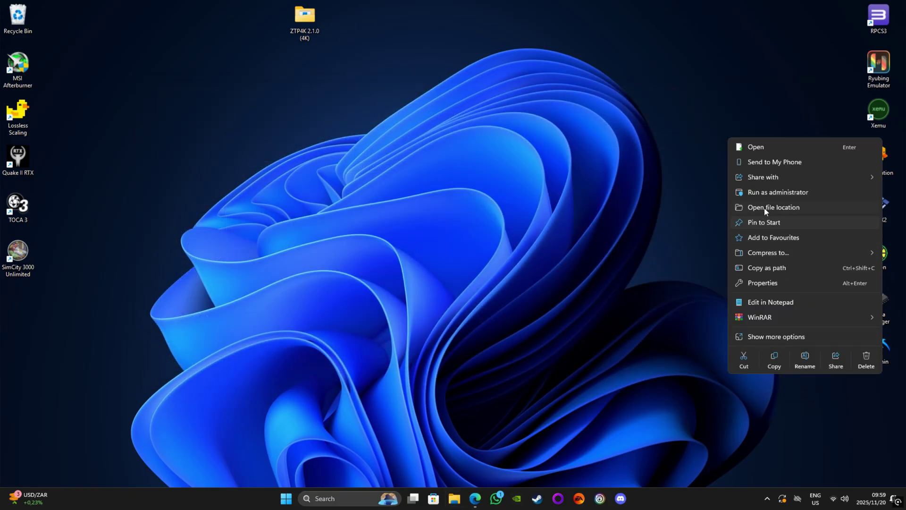
click(764, 207)
double_click(254, 206)
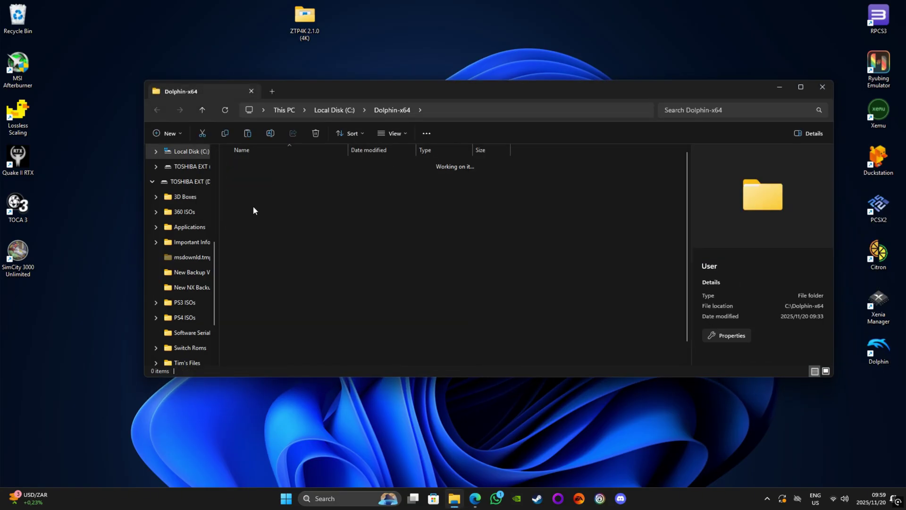
double_click(254, 243)
double_click(251, 204)
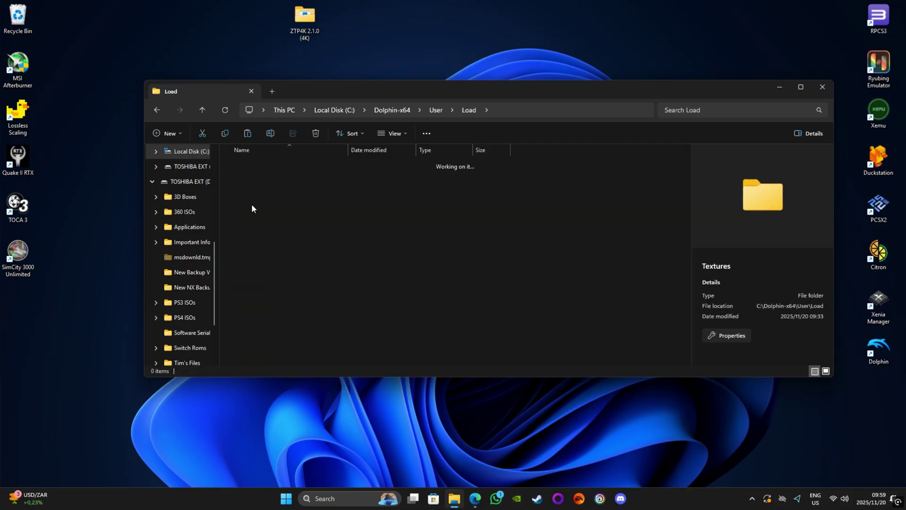
right_click(251, 245)
click(264, 262)
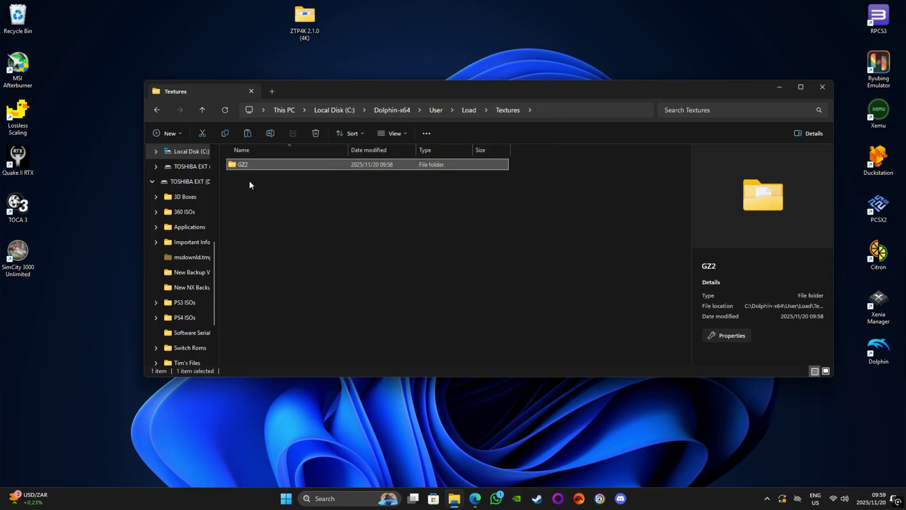
Open Twilight Princess's game config editor in Dolphin to check its game ID, keeping the Textures folder accessible
right_click(308, 217)
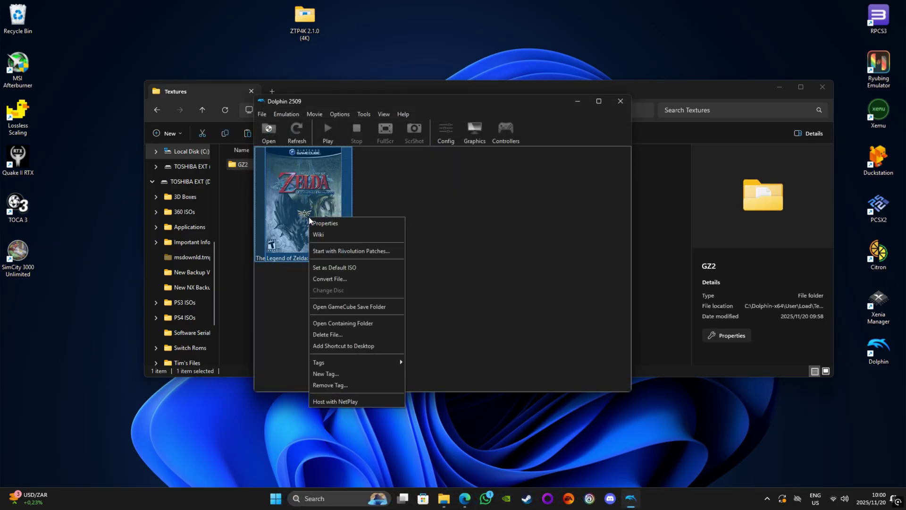
click(320, 222)
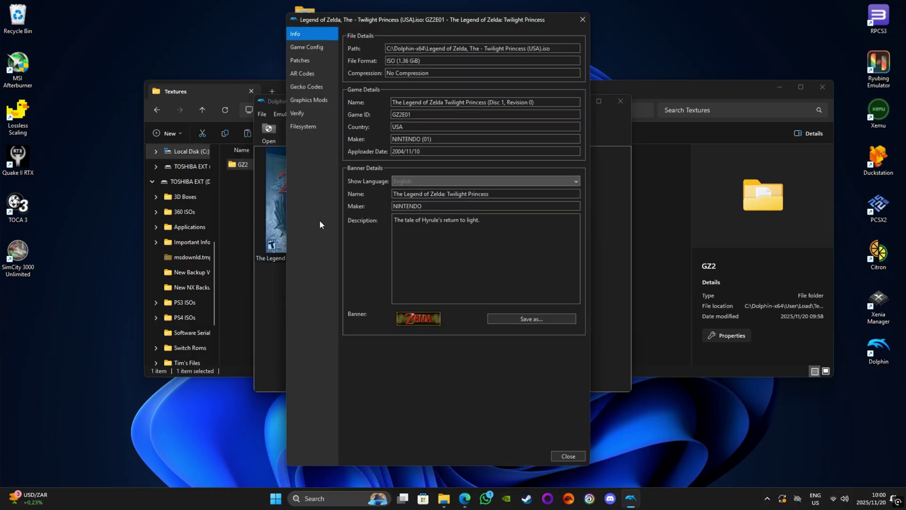
click(304, 49)
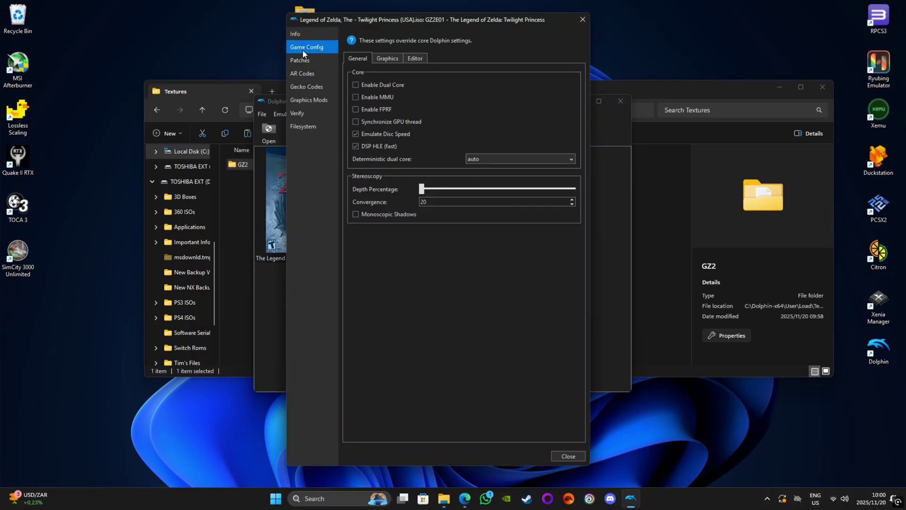
click(415, 59)
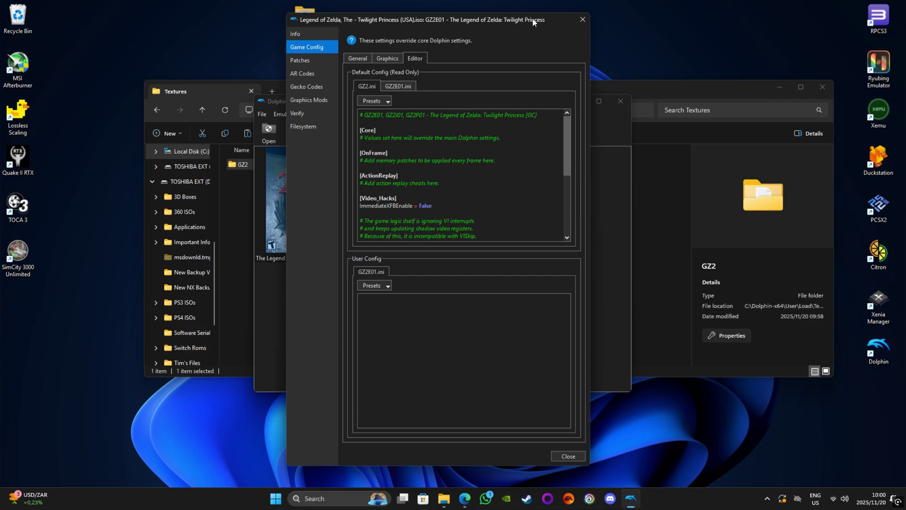
drag(543, 16, 691, 71)
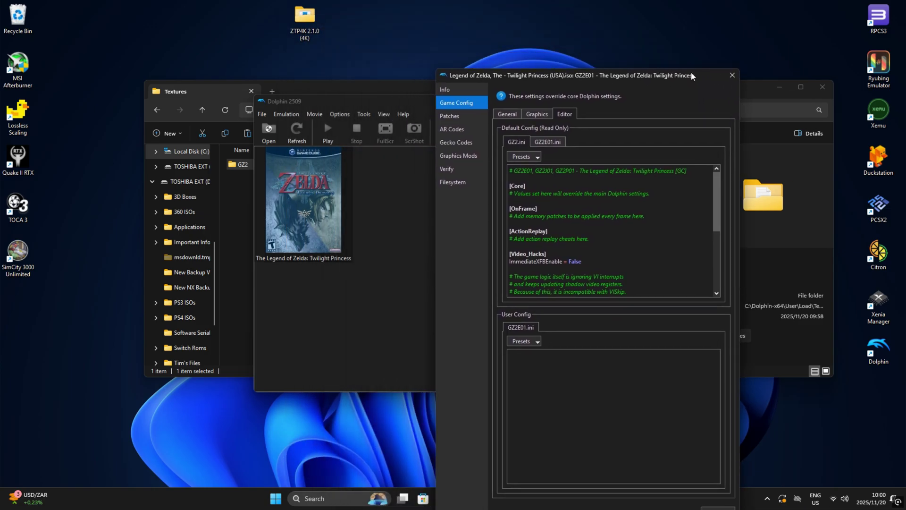
Rename the GZ2 texture folder as GZ2E01
click(241, 167)
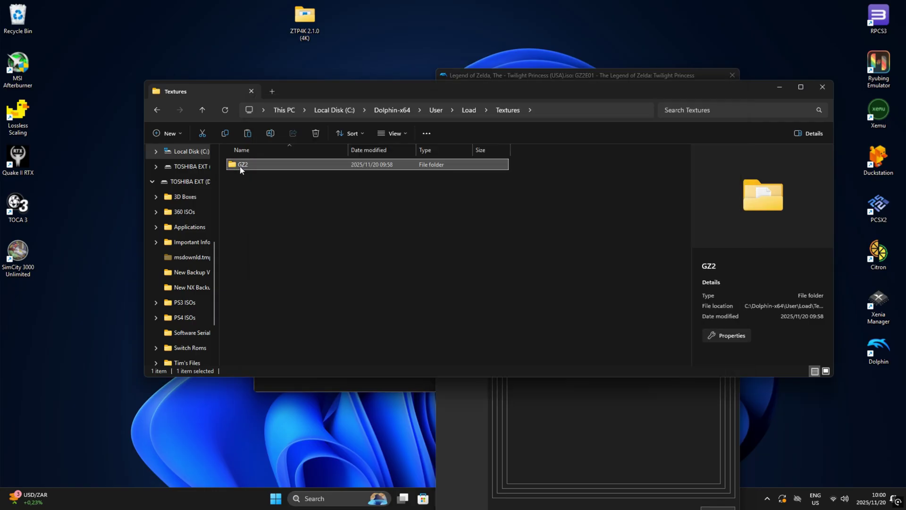
key(F2)
text(E01)
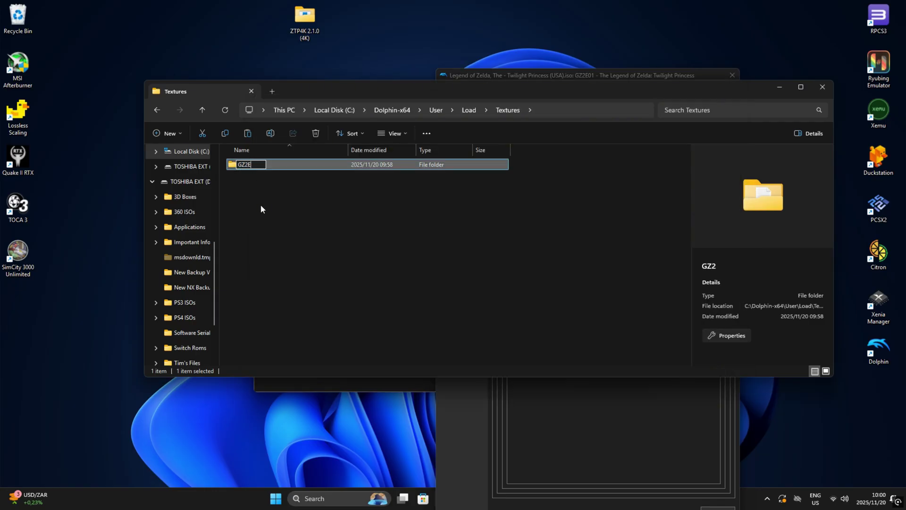
click(283, 222)
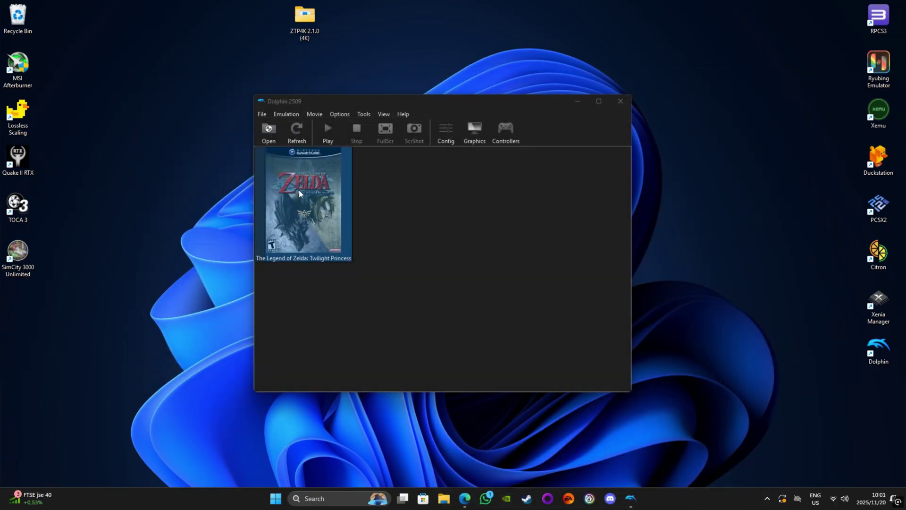
Set the aspect ratio to Force 16:9 in Twilight Princess's own graphics configuration
right_click(299, 191)
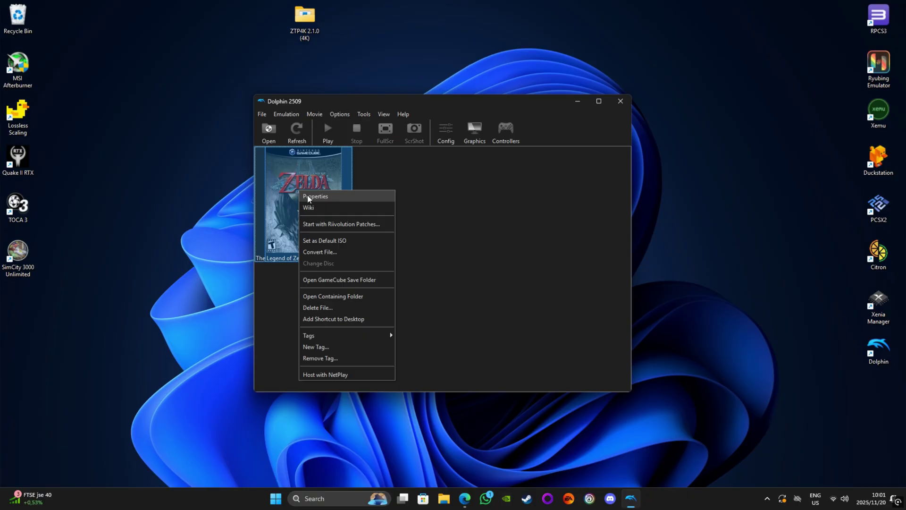
click(308, 197)
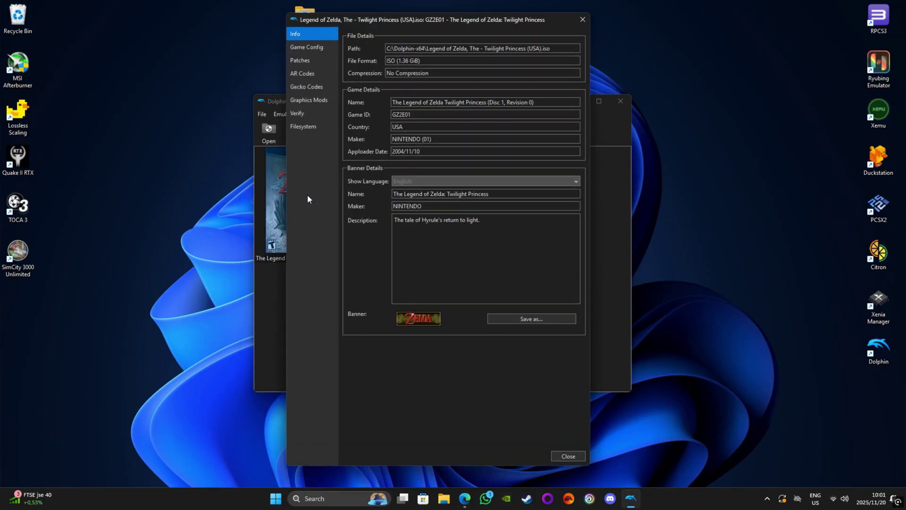
drag(404, 14, 458, 28)
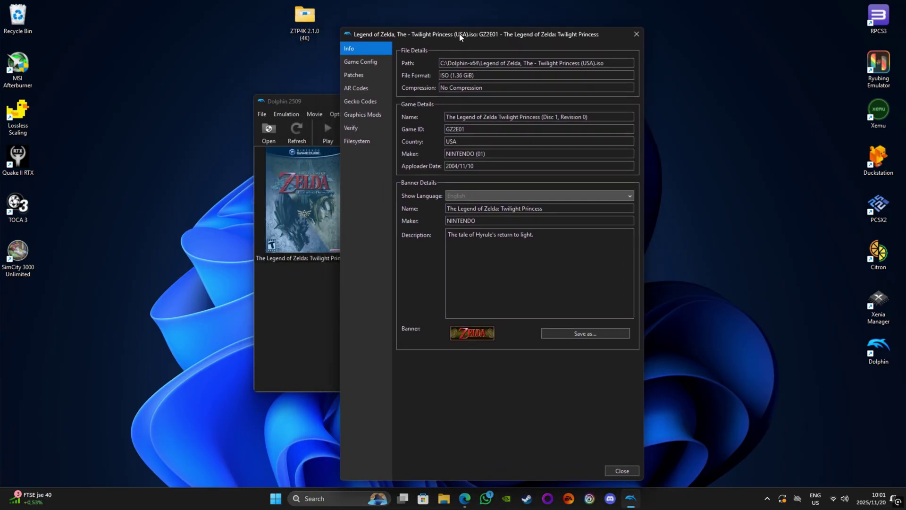
click(359, 61)
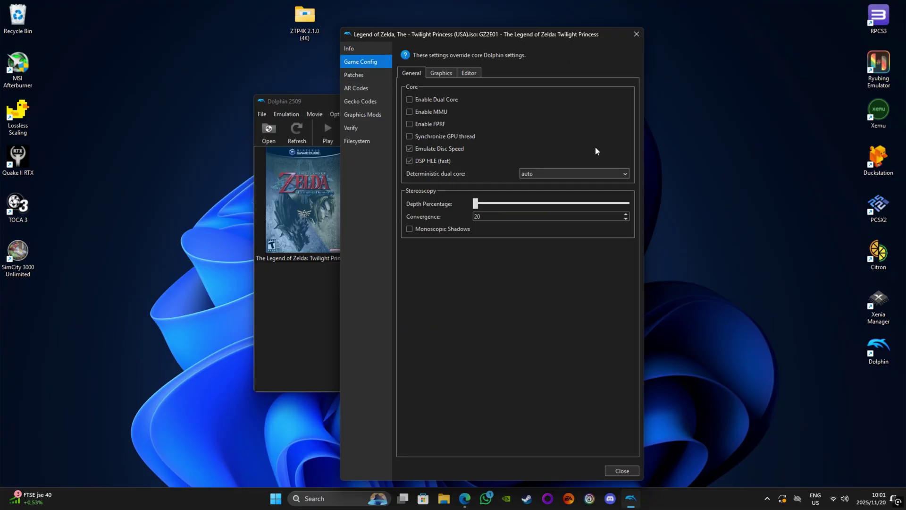
click(433, 73)
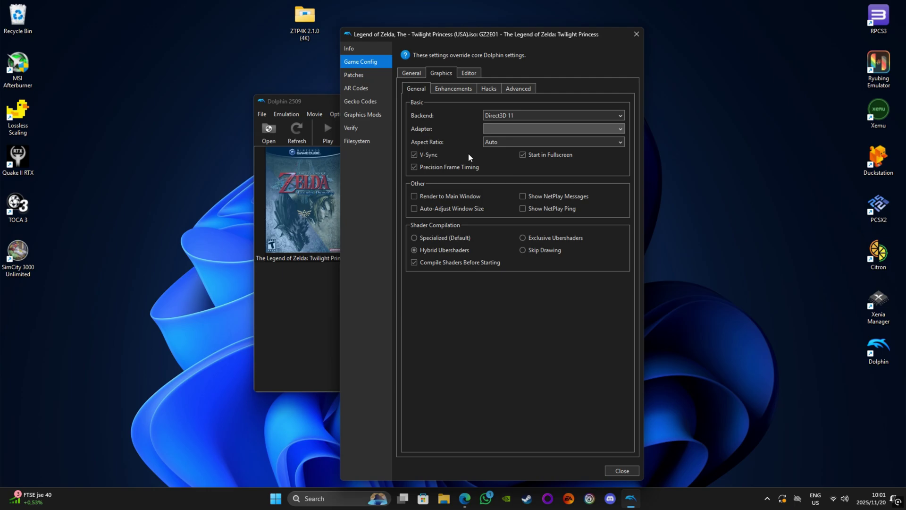
click(520, 143)
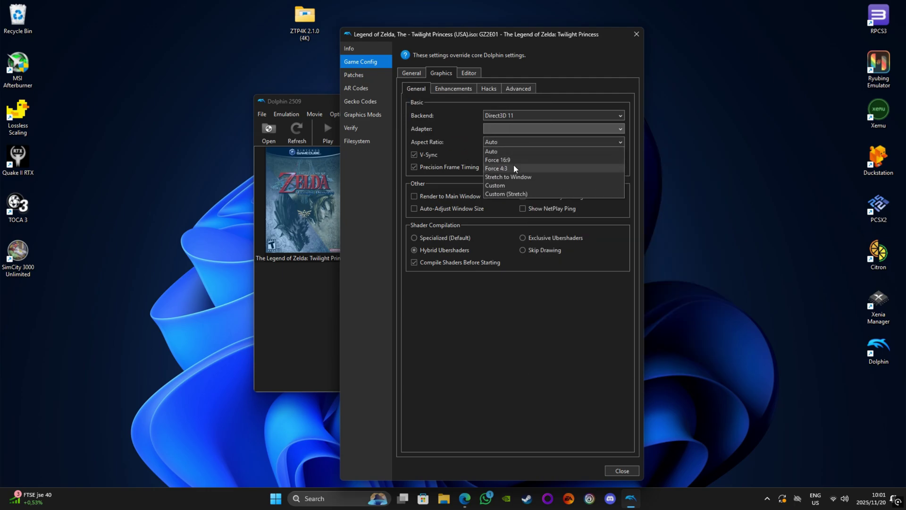
click(512, 160)
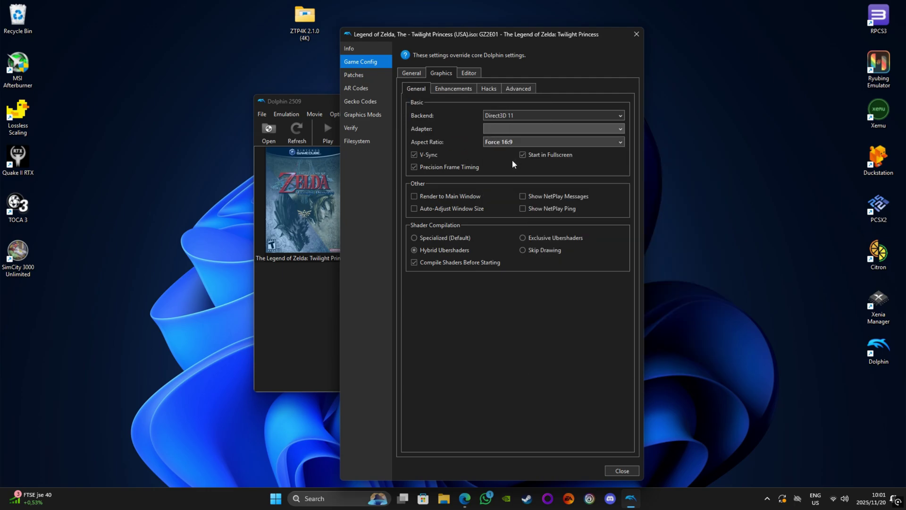
Set the game's internal resolution to 6x Native (3840x3168) for 4K and enable Arbitrary Mipmap Detection
click(452, 88)
click(498, 116)
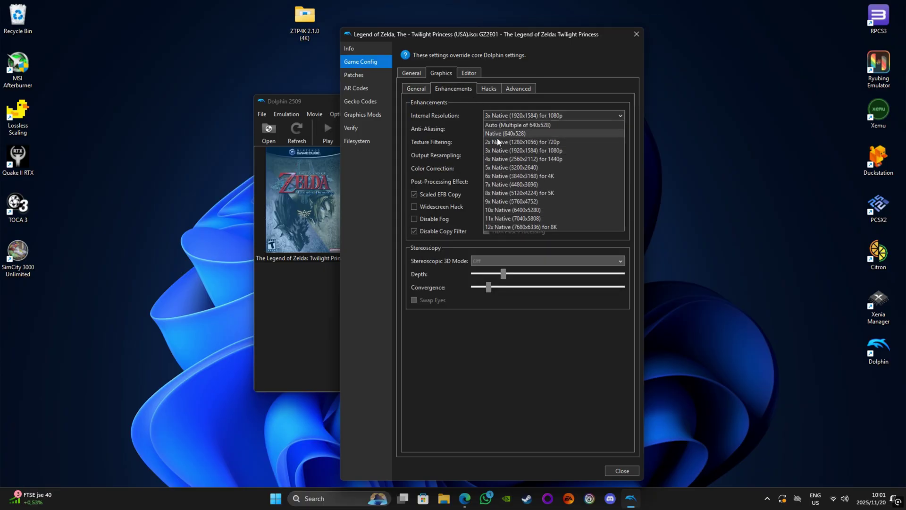
click(503, 176)
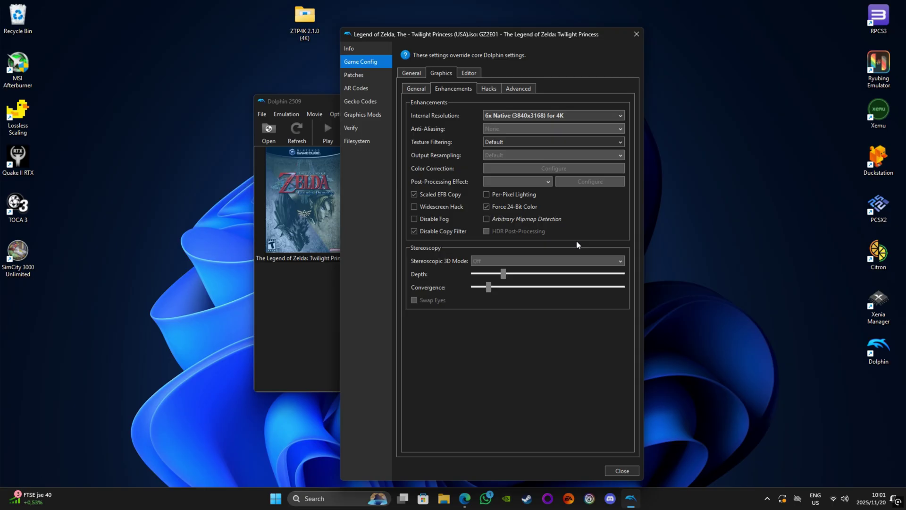
click(487, 219)
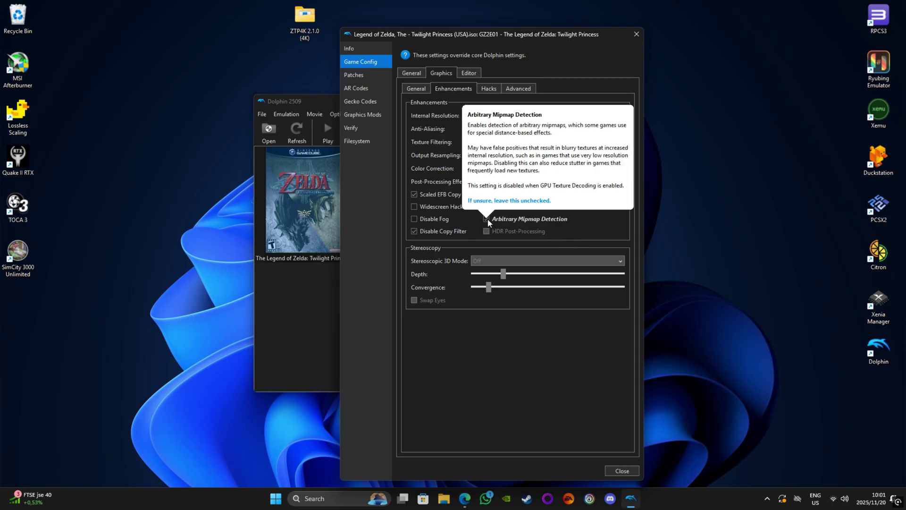
Enable the Hyrule Field Speed Hack patch for the game and turn on Enable Cheats in Dolphin's general settings
click(354, 75)
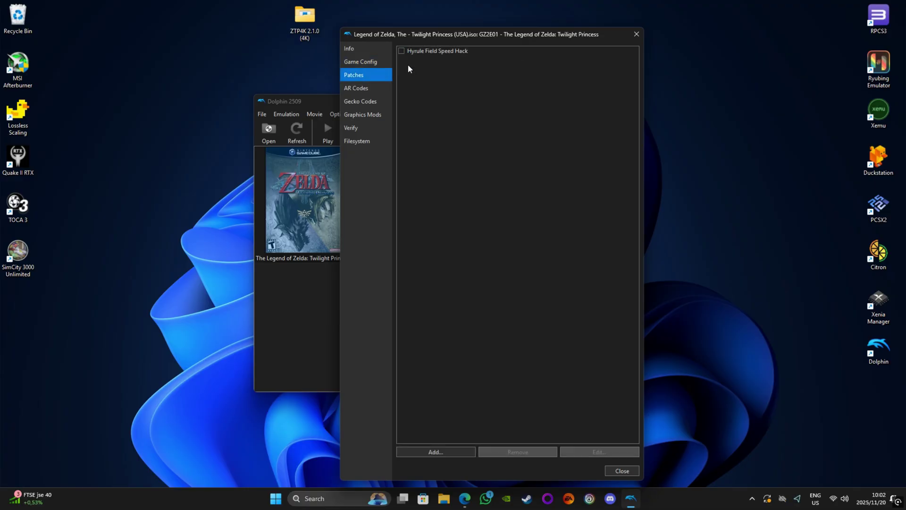
click(401, 51)
click(350, 100)
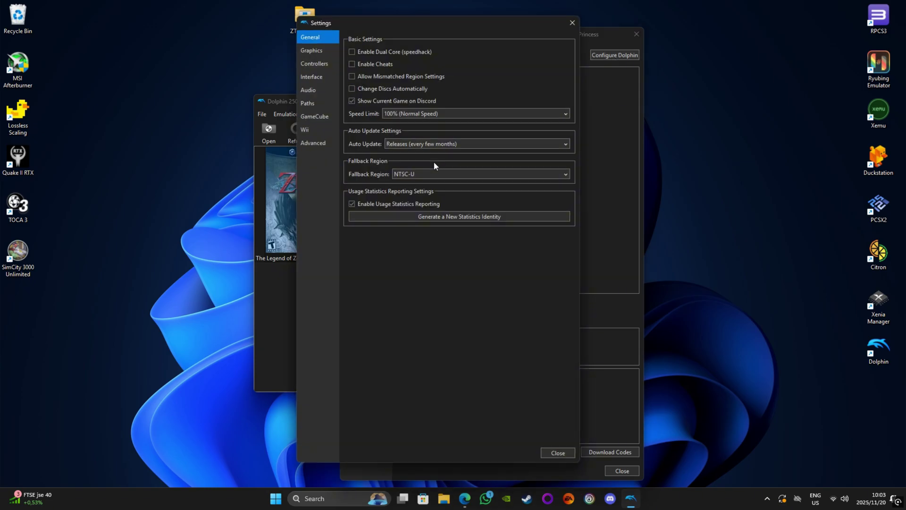
click(352, 64)
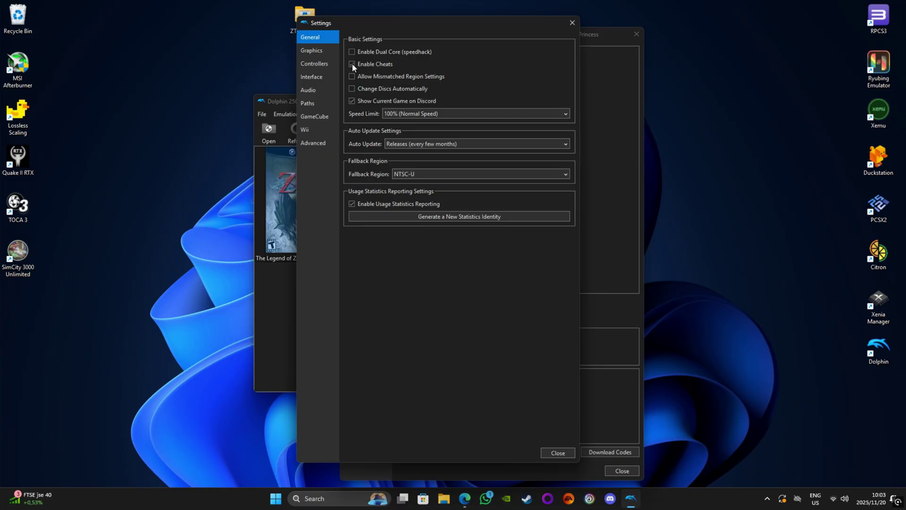
Close the emulator settings and enable the 16:9 Widescreen v2 Gecko code for Twilight Princess
click(549, 452)
click(401, 50)
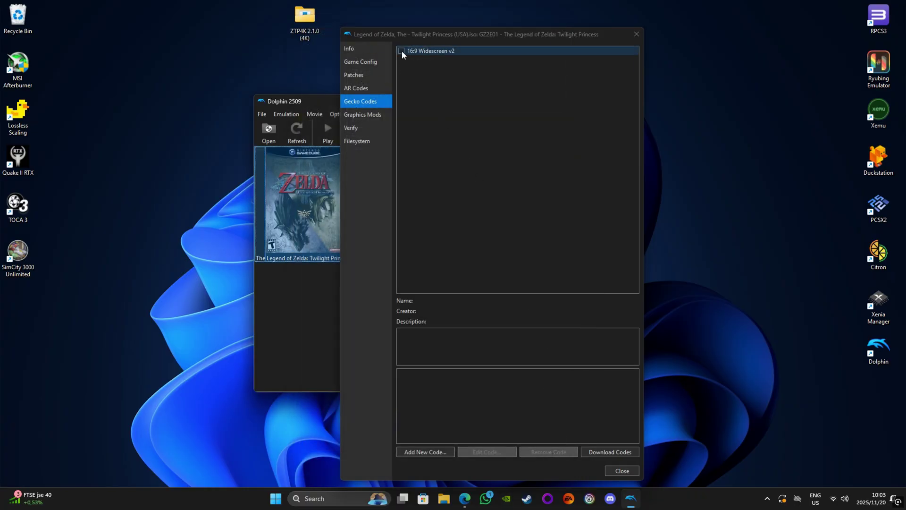
click(401, 50)
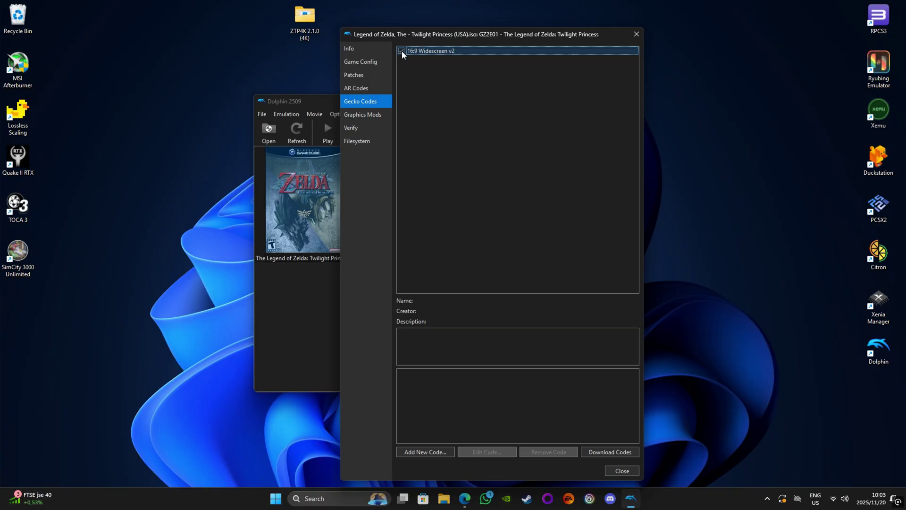
key(Escape)
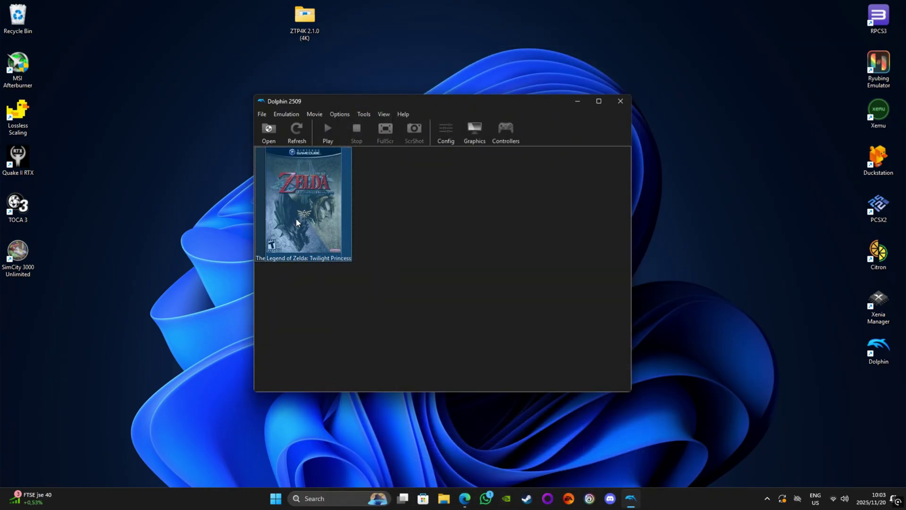
Open the Dolphin wiki page for Twilight Princess and copy the Bloom x8 IR code lines under Reduce Bloom Ghosting, without the title line
right_click(296, 219)
click(312, 237)
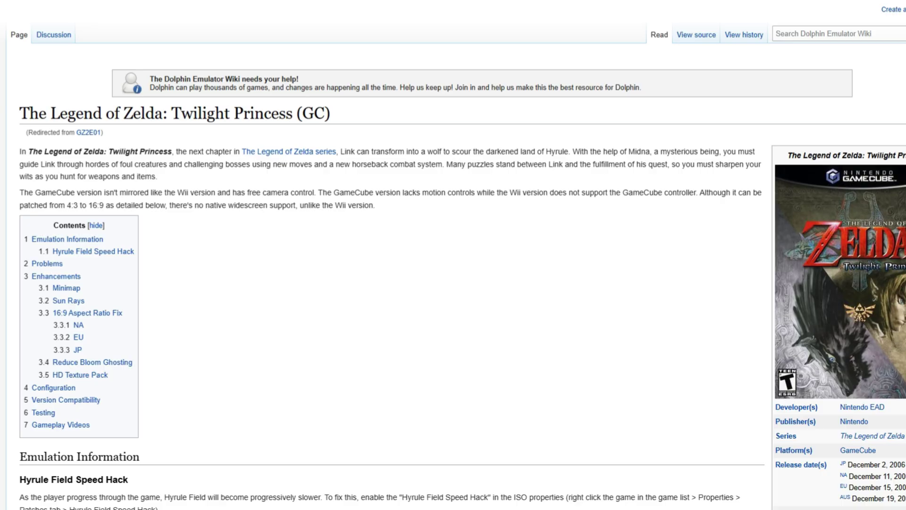
scroll(453, 255, down, 7)
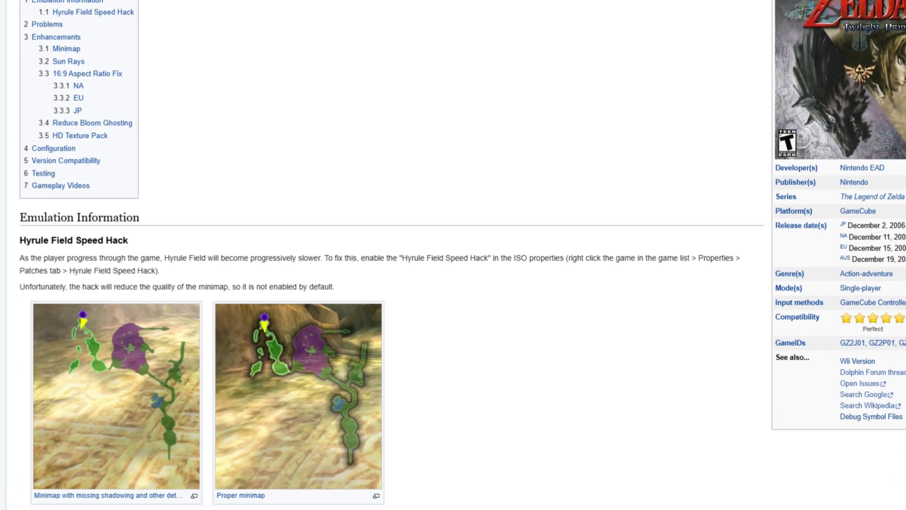
scroll(453, 255, down, 7)
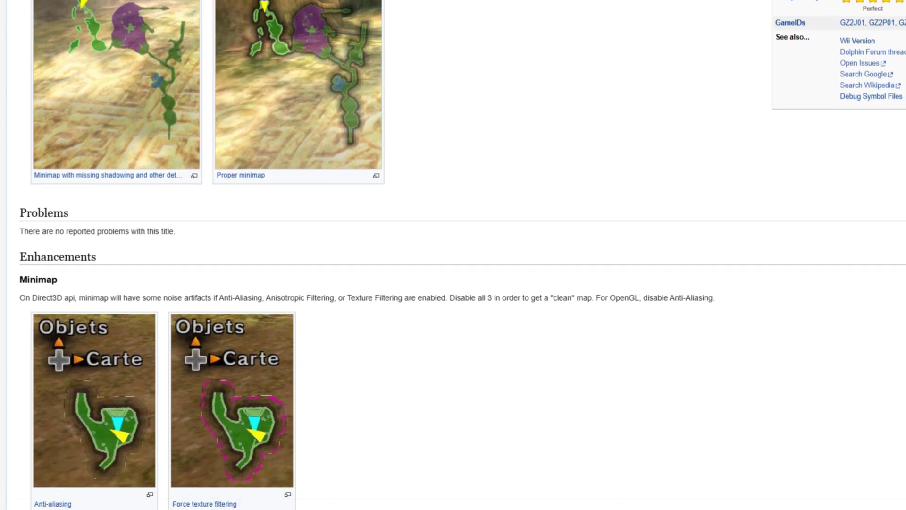
scroll(453, 254, down, 7)
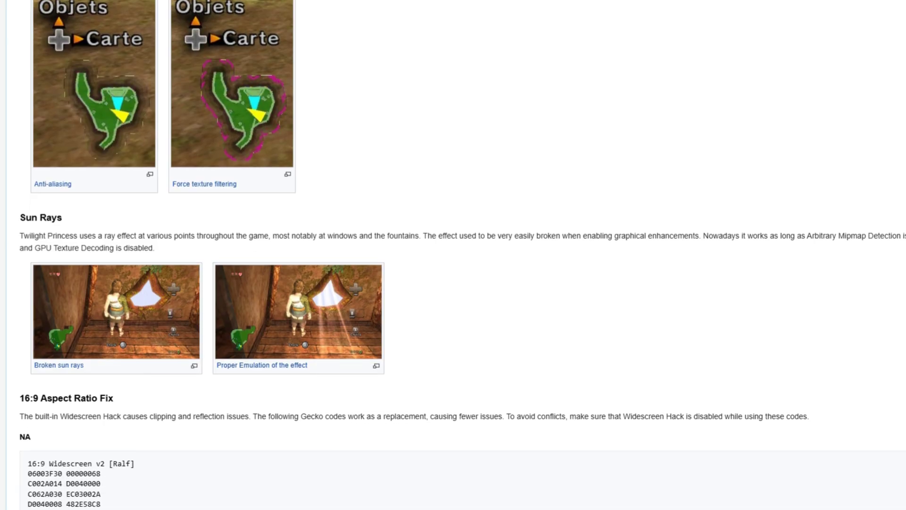
scroll(453, 254, down, 7)
scroll(29, 276, down, 5)
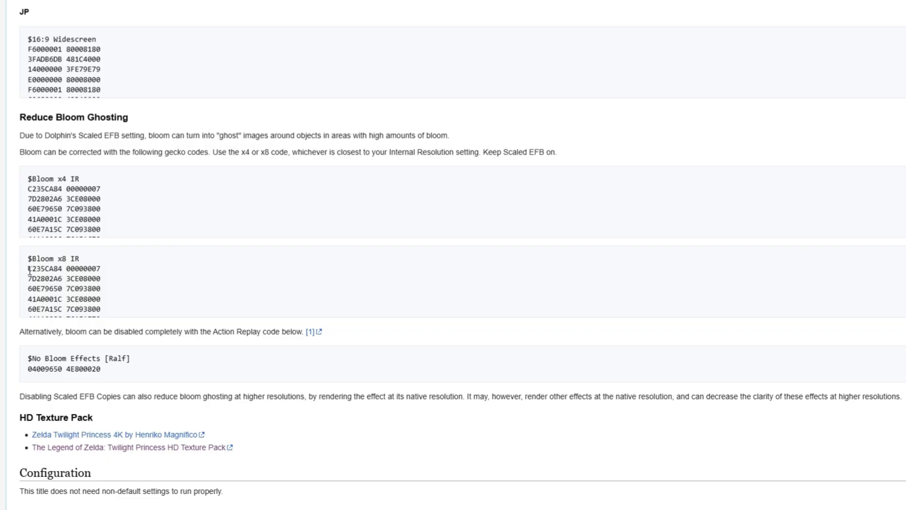
drag(29, 271, 131, 316)
right_click(66, 279)
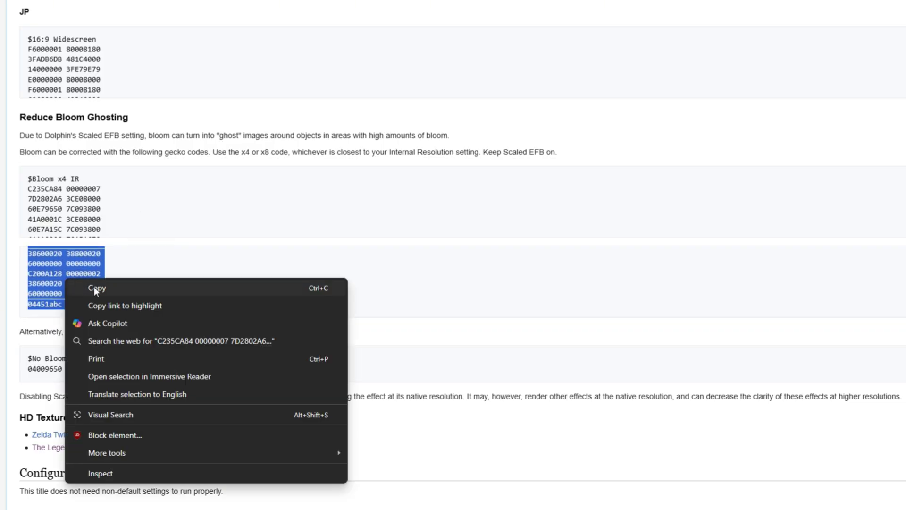
click(94, 287)
Switch back to Dolphin and save a new Gecko code for Twilight Princess with a name starting with Bloom and the copied code lines
click(650, 491)
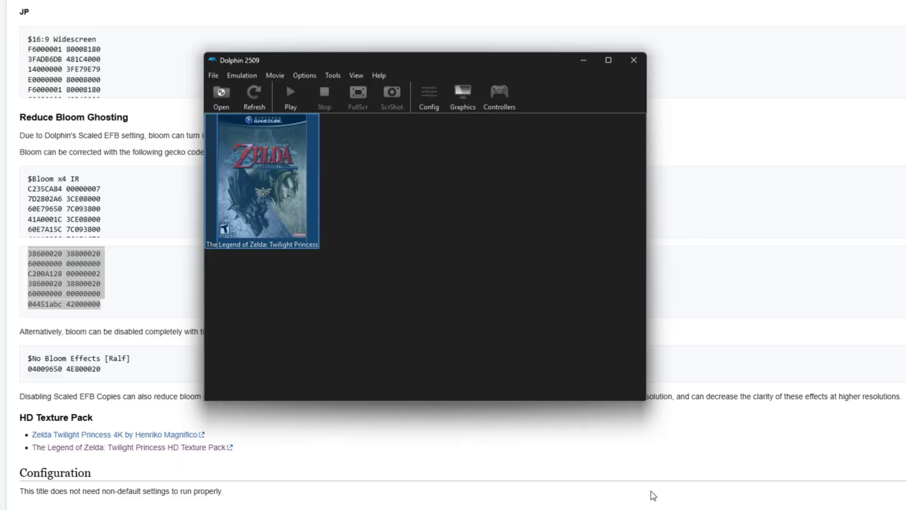
right_click(263, 181)
click(282, 187)
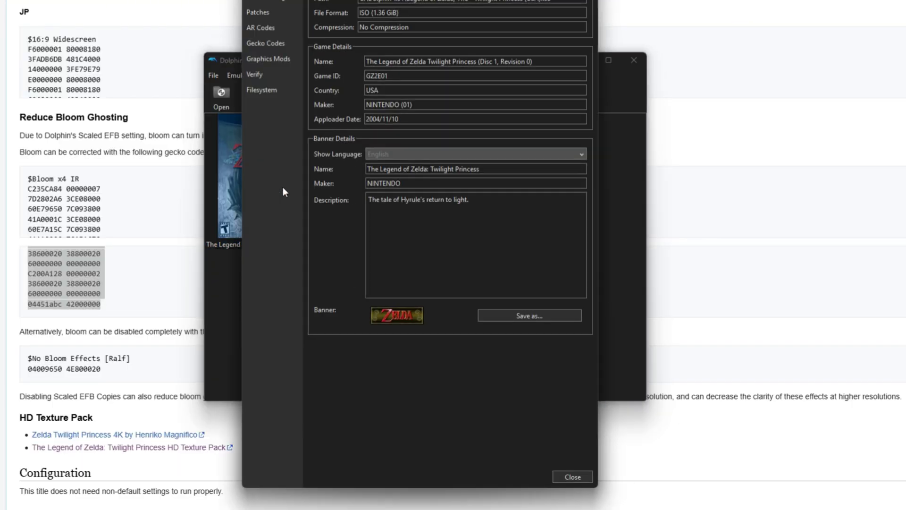
click(266, 44)
click(341, 455)
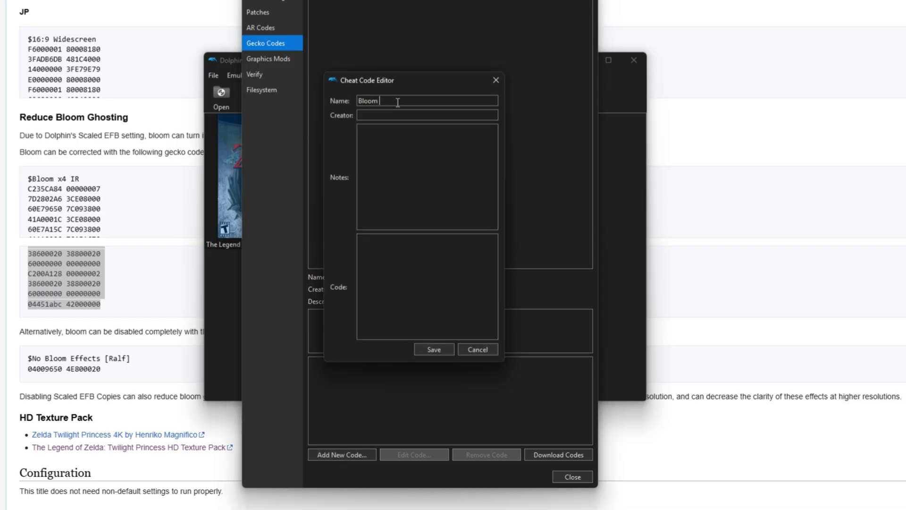
right_click(401, 272)
click(415, 341)
click(424, 350)
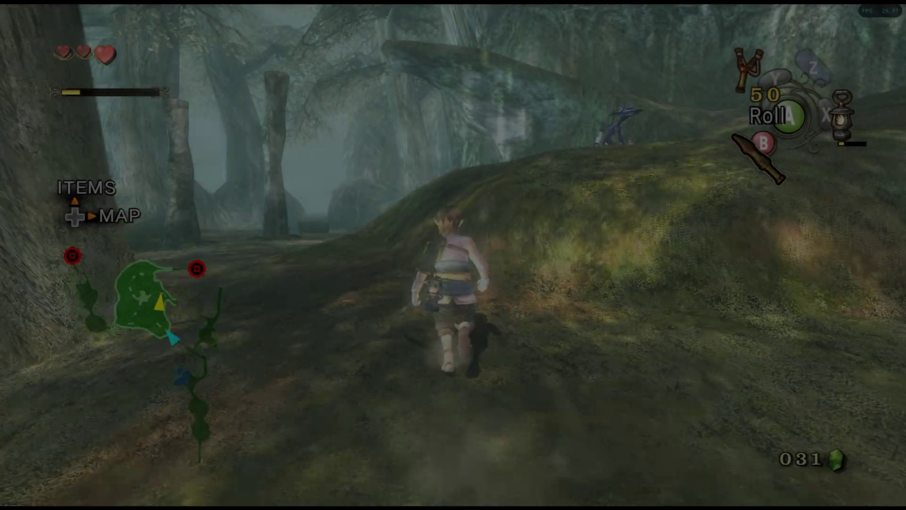